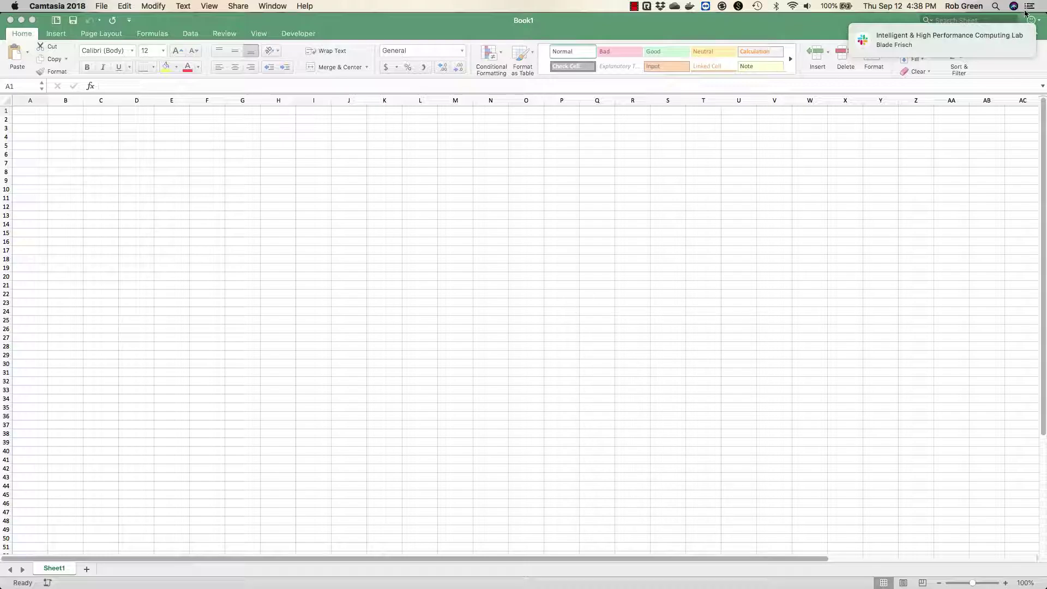
Show all open windows to switch away from the blank Excel workbook
{"action": "key", "text": "ctrl+Up"}
Bring up the code editor, open main.cpp, and highlight the Trap function
{"action": "left_click", "coordinate": [391, 243]}
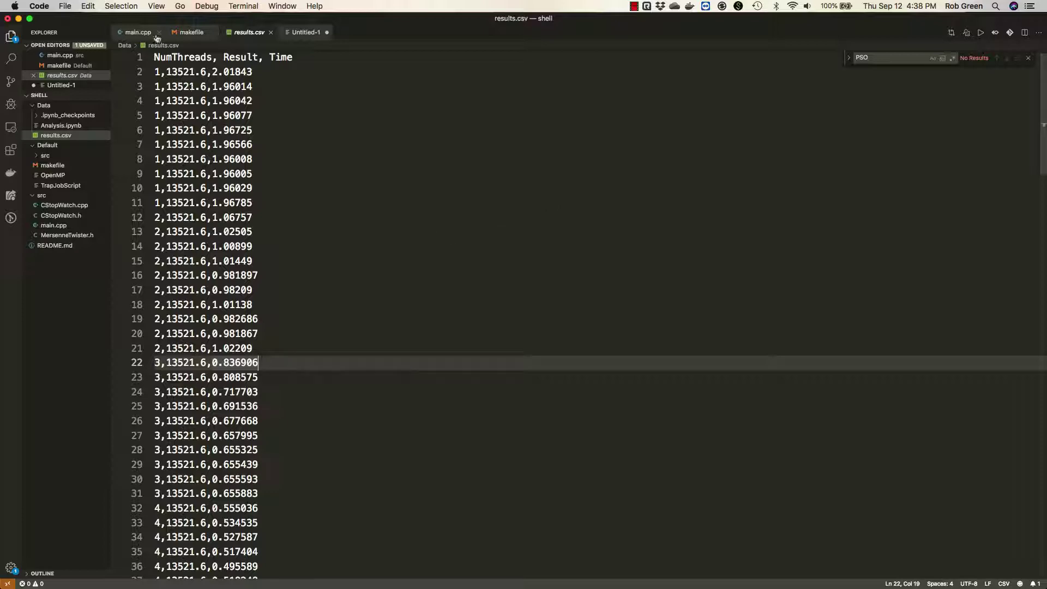
{"action": "left_click", "coordinate": [138, 32]}
{"action": "scroll", "coordinate": [334, 290], "scroll_direction": "up", "scroll_amount": 8}
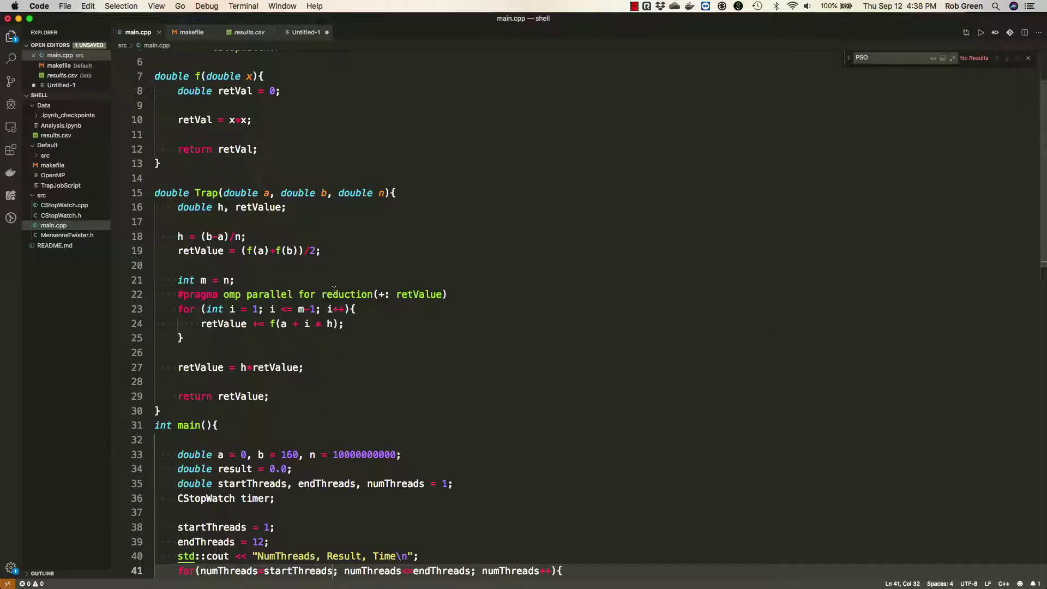
{"action": "left_click_drag", "start_coordinate": [310, 210], "coordinate": [164, 440]}
{"action": "scroll", "coordinate": [381, 385], "scroll_direction": "down", "scroll_amount": 1}
{"action": "scroll", "coordinate": [381, 386], "scroll_direction": "down", "scroll_amount": 4}
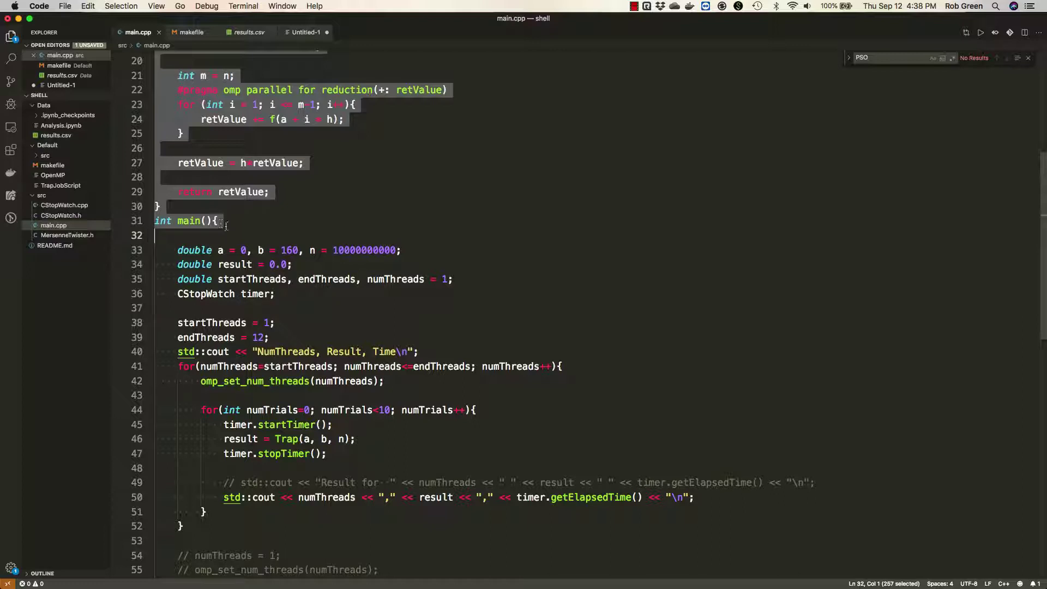
{"action": "left_click", "coordinate": [229, 239]}
{"action": "left_click", "coordinate": [221, 249]}
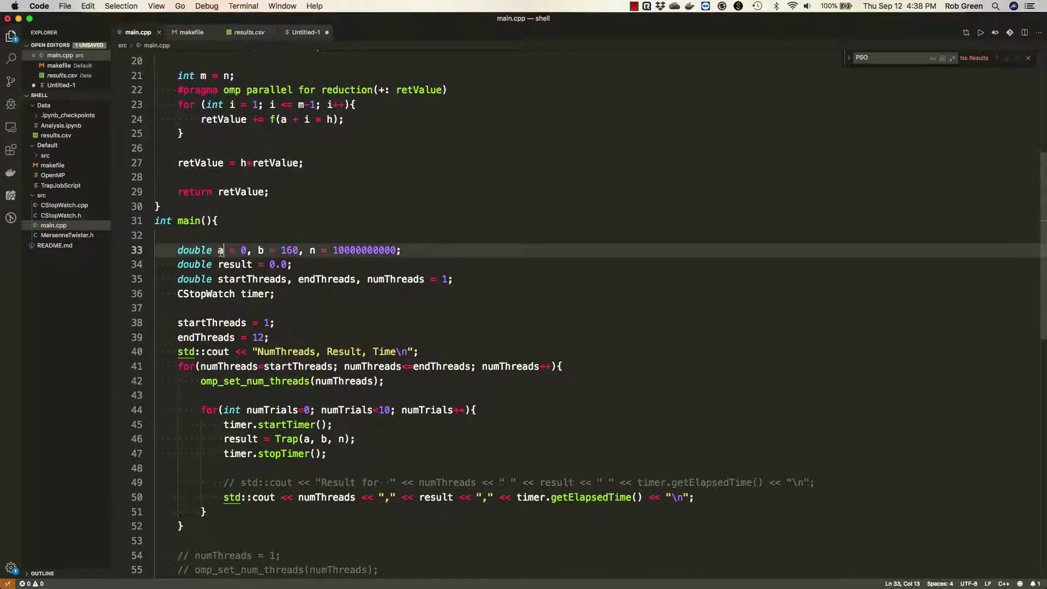
{"action": "left_click", "coordinate": [258, 250]}
{"action": "left_click_drag", "start_coordinate": [328, 250], "coordinate": [391, 248]}
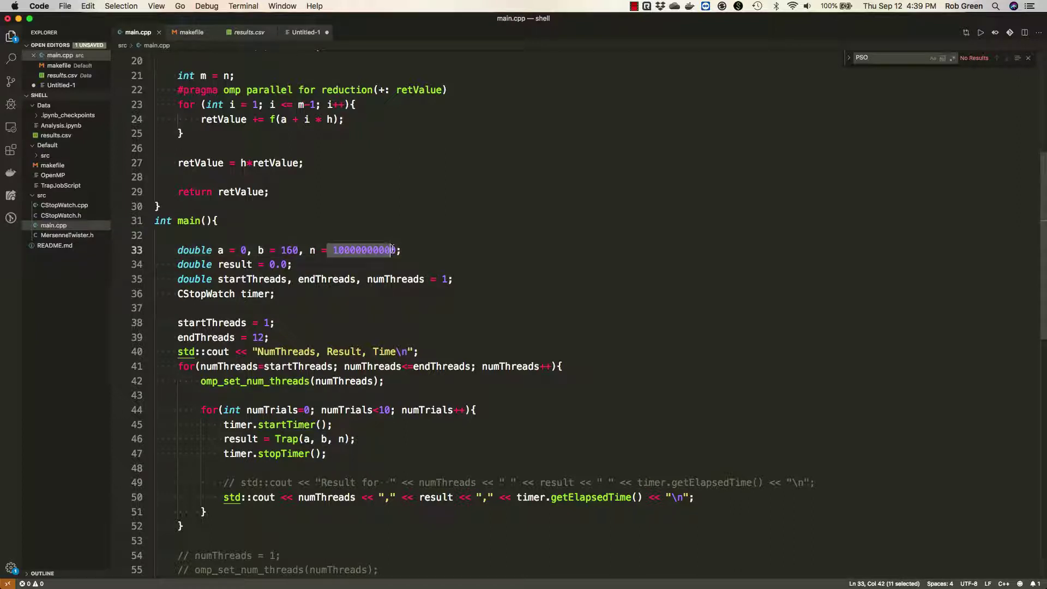
{"action": "left_click", "coordinate": [234, 265]}
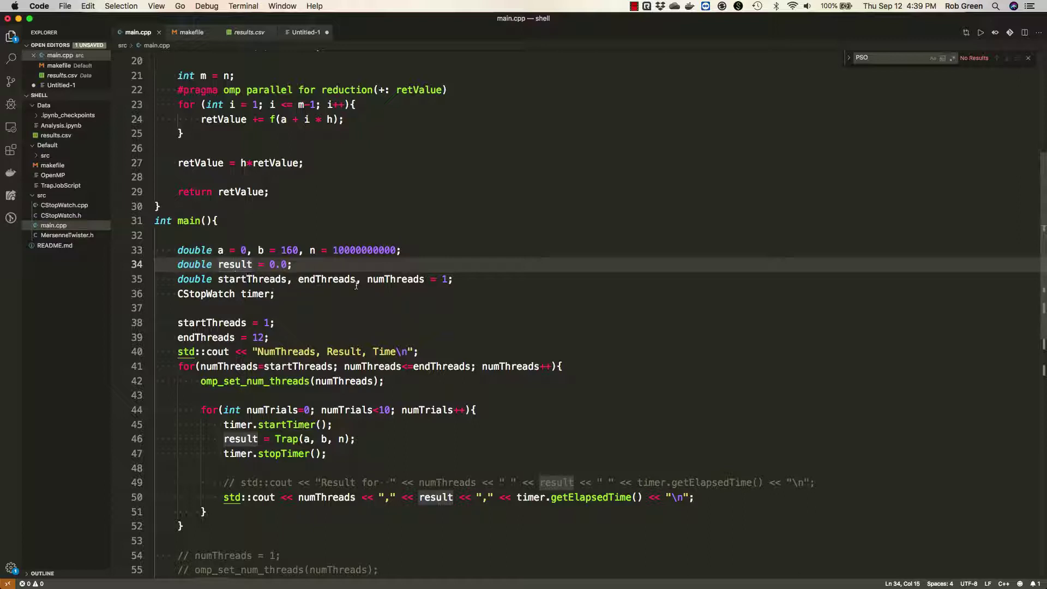
Highlight the timer, startThreads, endThreads and header output on lines 36–40
{"action": "left_click_drag", "start_coordinate": [275, 294], "coordinate": [224, 294]}
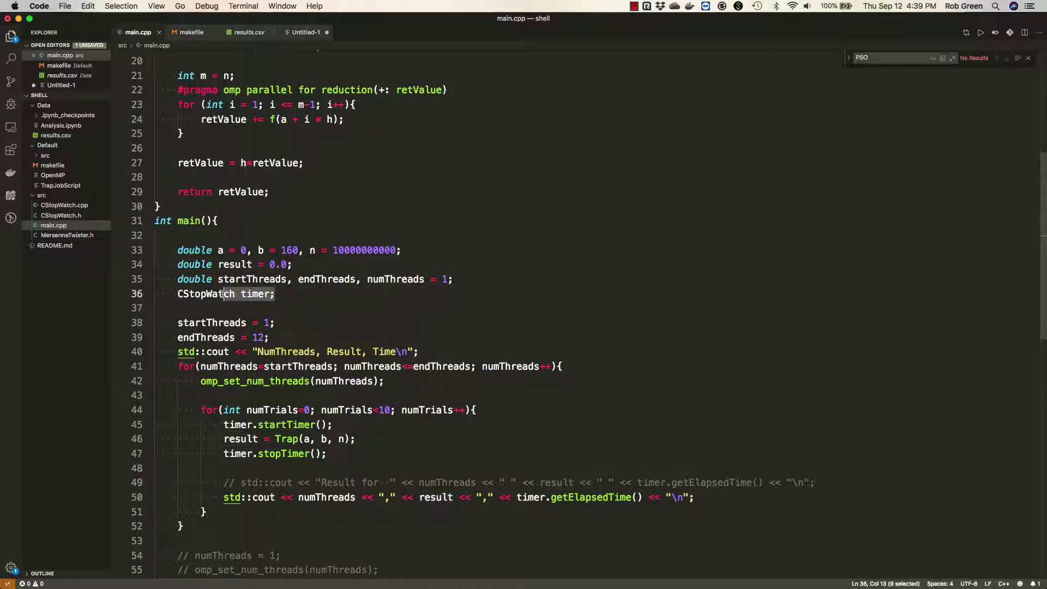
{"action": "left_click", "coordinate": [242, 324]}
{"action": "left_click", "coordinate": [235, 337]}
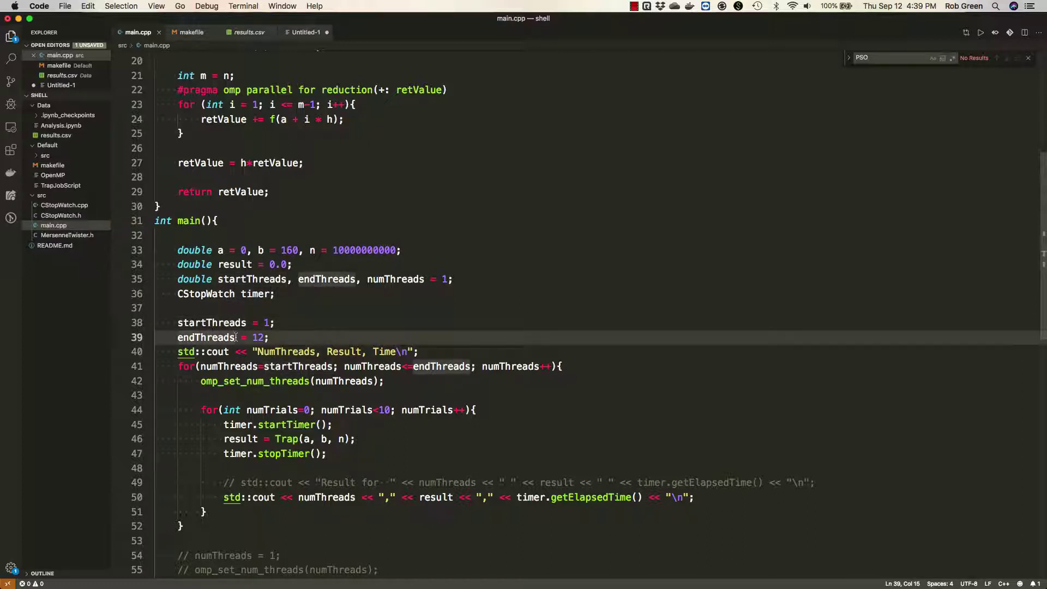
{"action": "left_click_drag", "start_coordinate": [436, 351], "coordinate": [188, 347]}
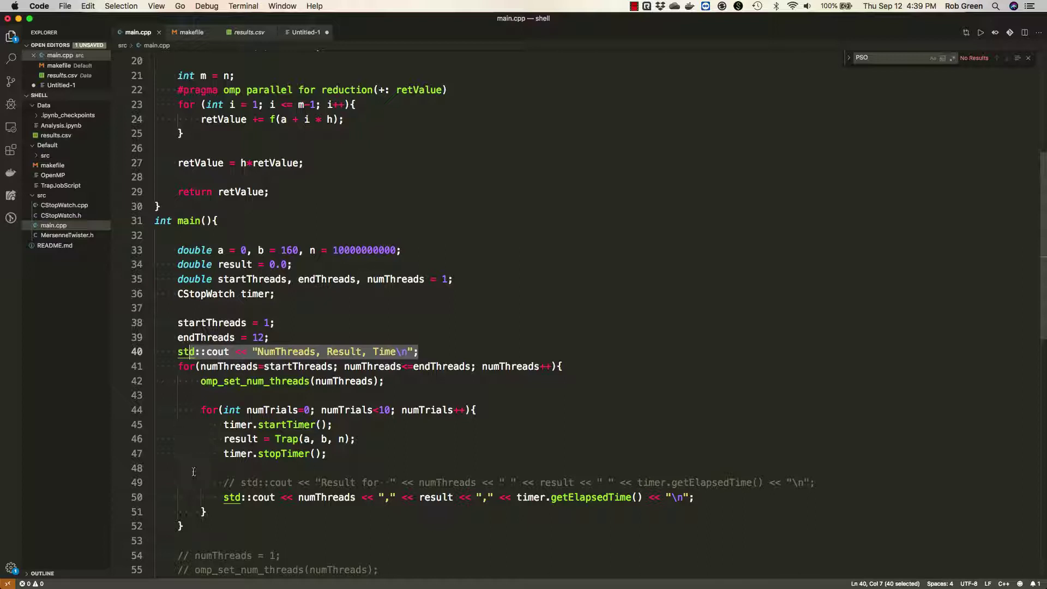
Walk through the thread loop and its thread count setting on lines 41–42
{"action": "left_click_drag", "start_coordinate": [195, 523], "coordinate": [179, 366]}
{"action": "left_click", "coordinate": [182, 366]}
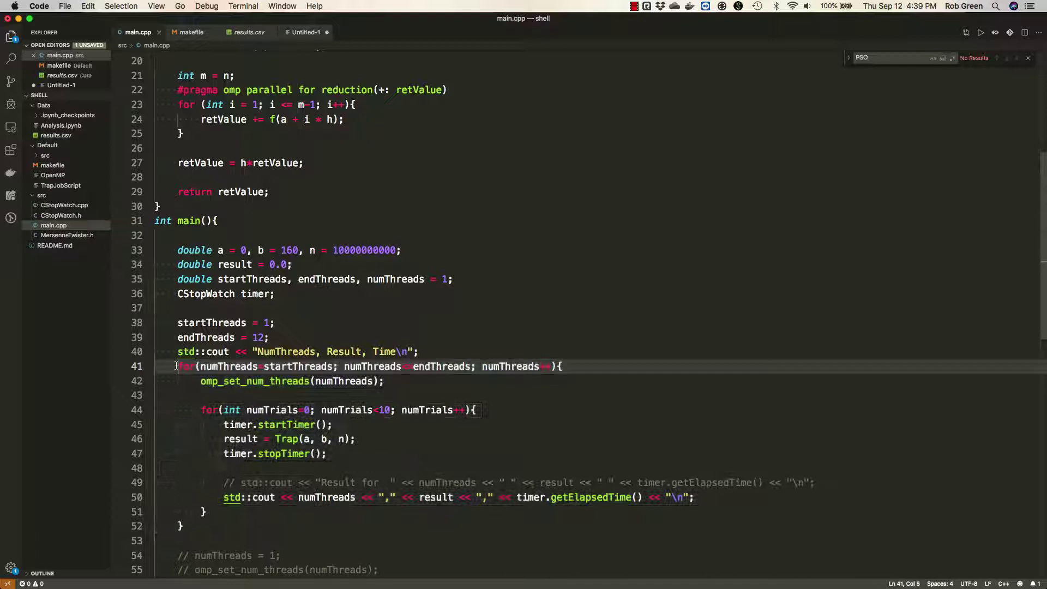
{"action": "left_click", "coordinate": [298, 367]}
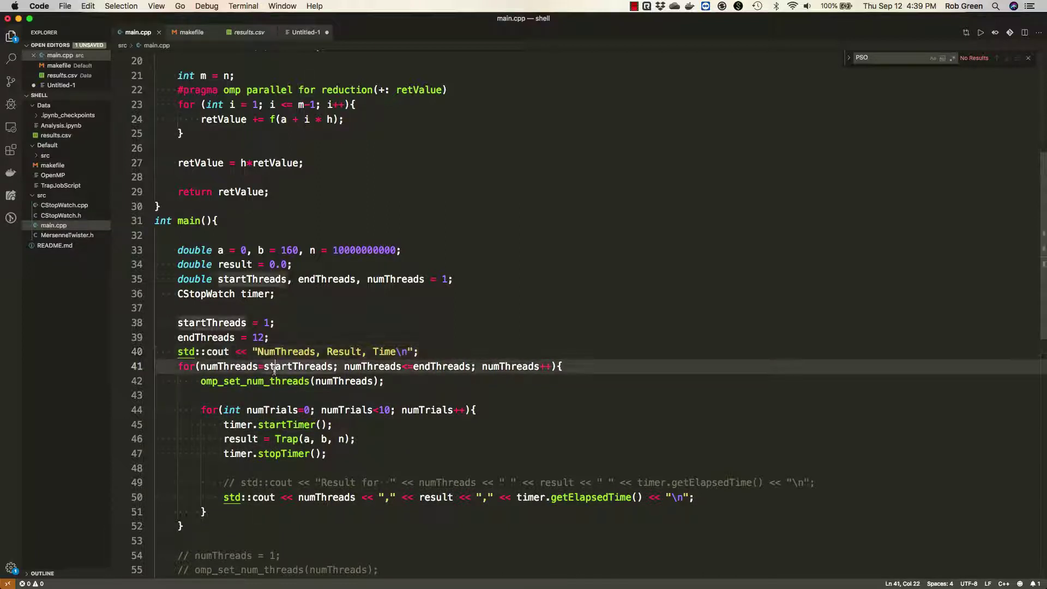
{"action": "left_click", "coordinate": [241, 366]}
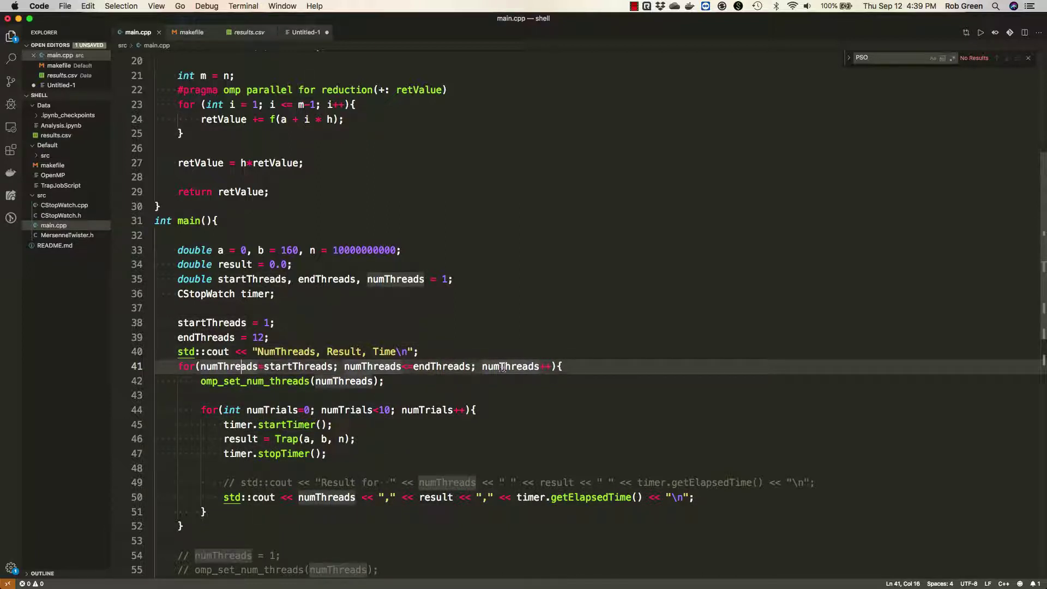
{"action": "left_click_drag", "start_coordinate": [382, 382], "coordinate": [201, 385]}
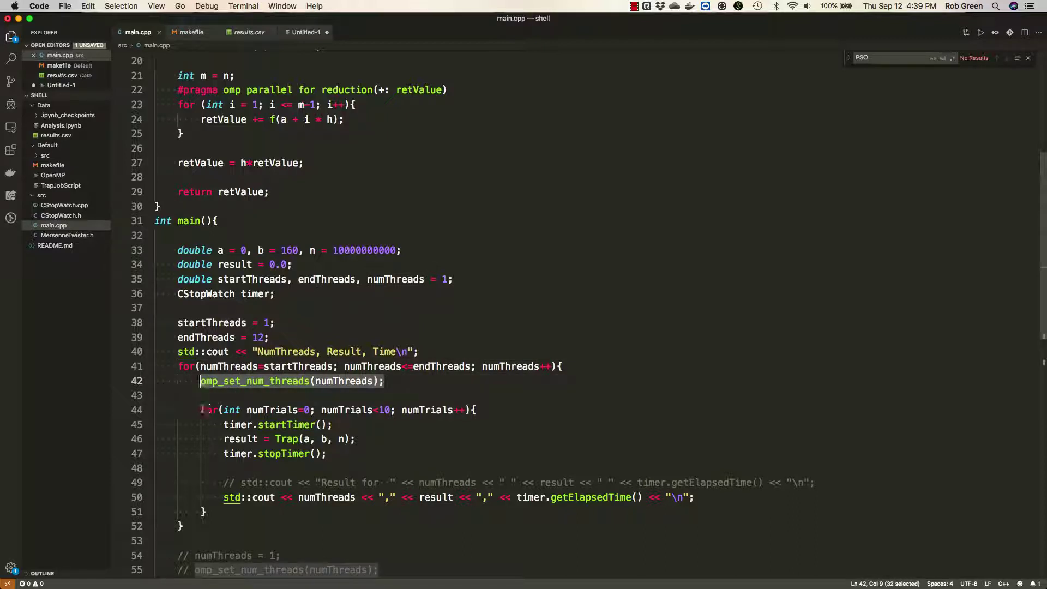
Highlight the timed trial loop and line 50's comma-separated timer output
{"action": "left_click_drag", "start_coordinate": [202, 410], "coordinate": [426, 450]}
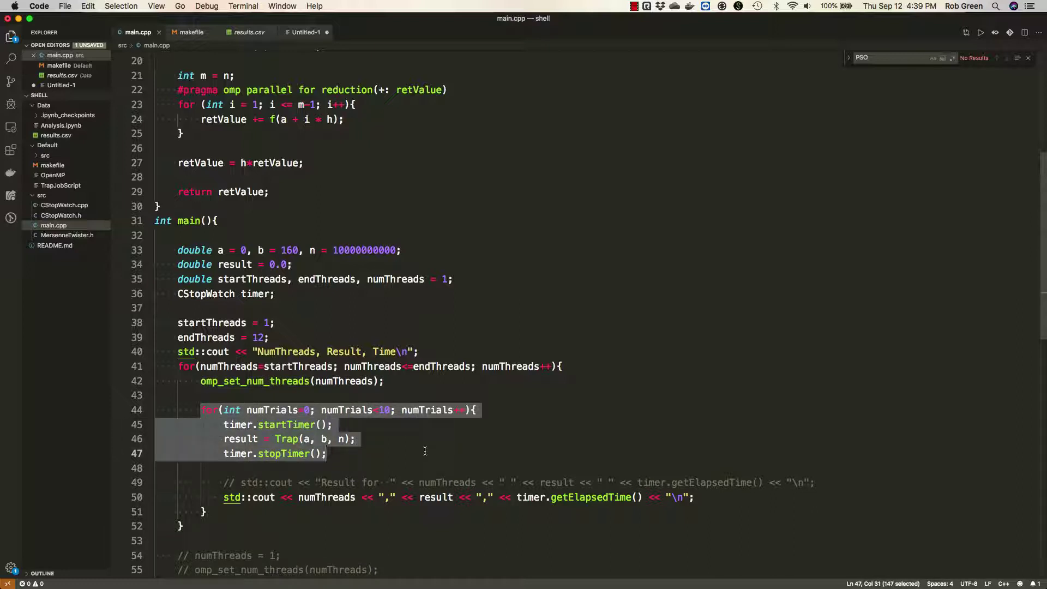
{"action": "left_click", "coordinate": [326, 497]}
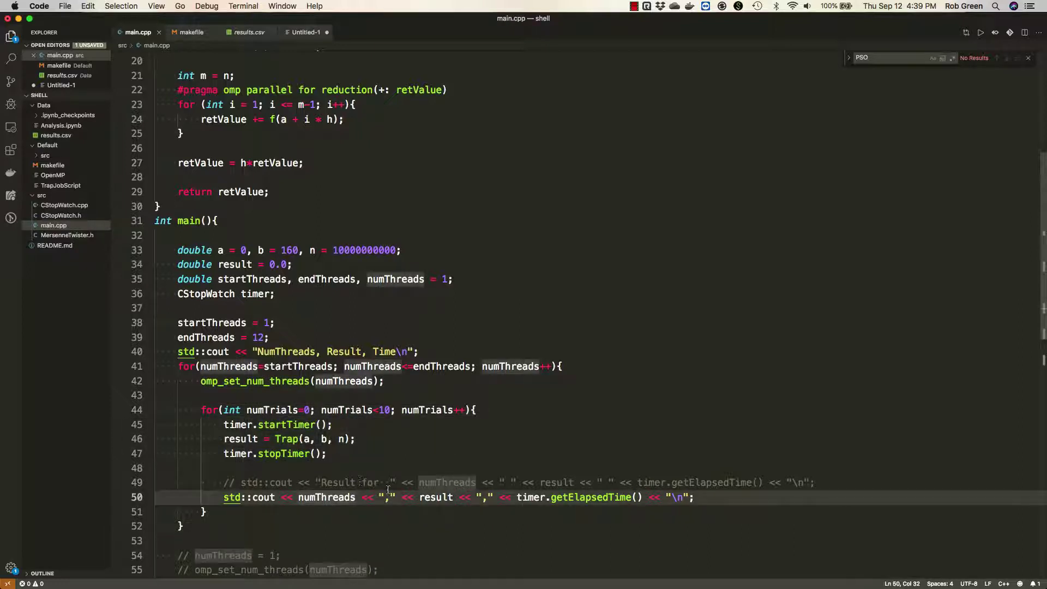
{"action": "left_click", "coordinate": [437, 497]}
{"action": "left_click", "coordinate": [532, 497]}
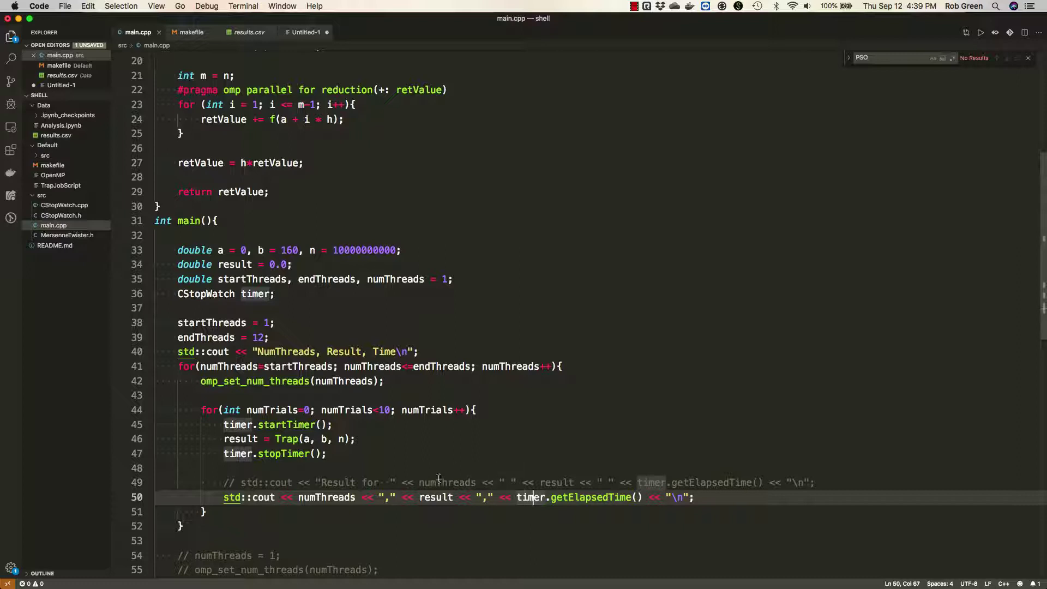
{"action": "left_click_drag", "start_coordinate": [380, 495], "coordinate": [698, 493]}
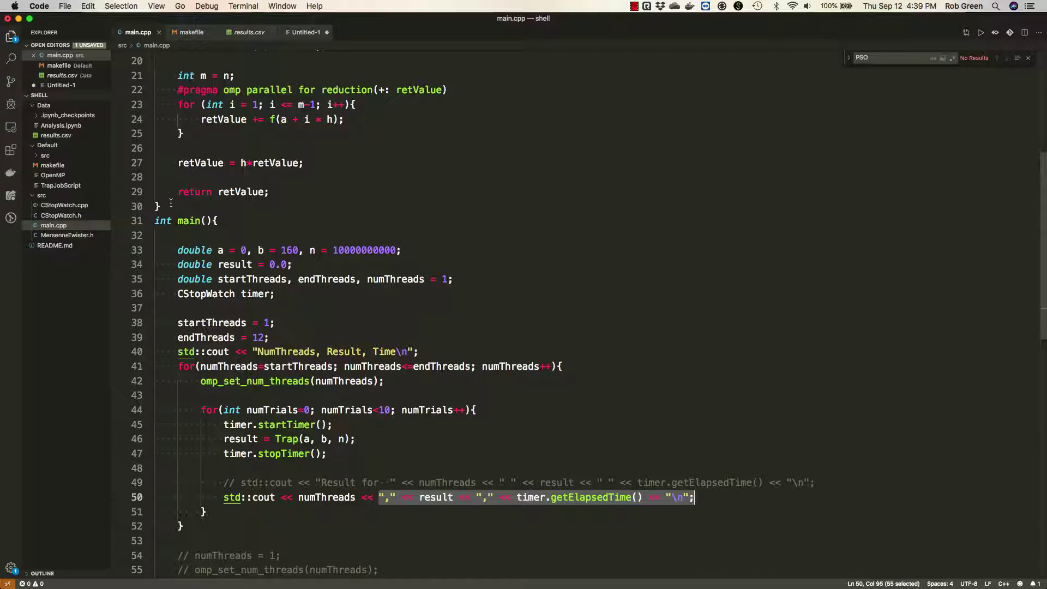
Return to results.csv and delete the empty trailing line 122
{"action": "left_click", "coordinate": [242, 35]}
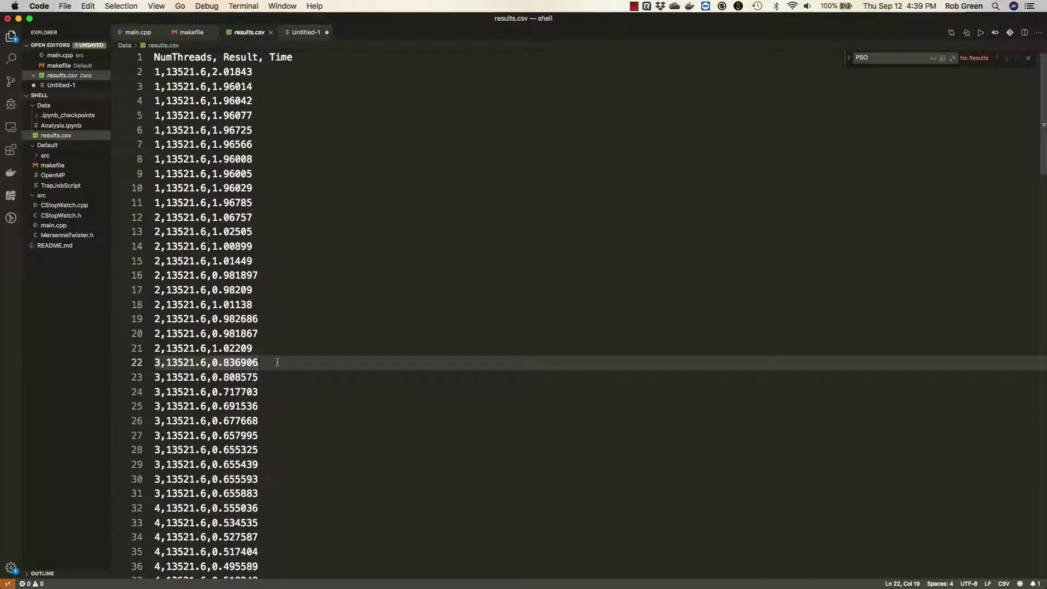
{"action": "scroll", "coordinate": [277, 362], "scroll_direction": "down", "scroll_amount": 20}
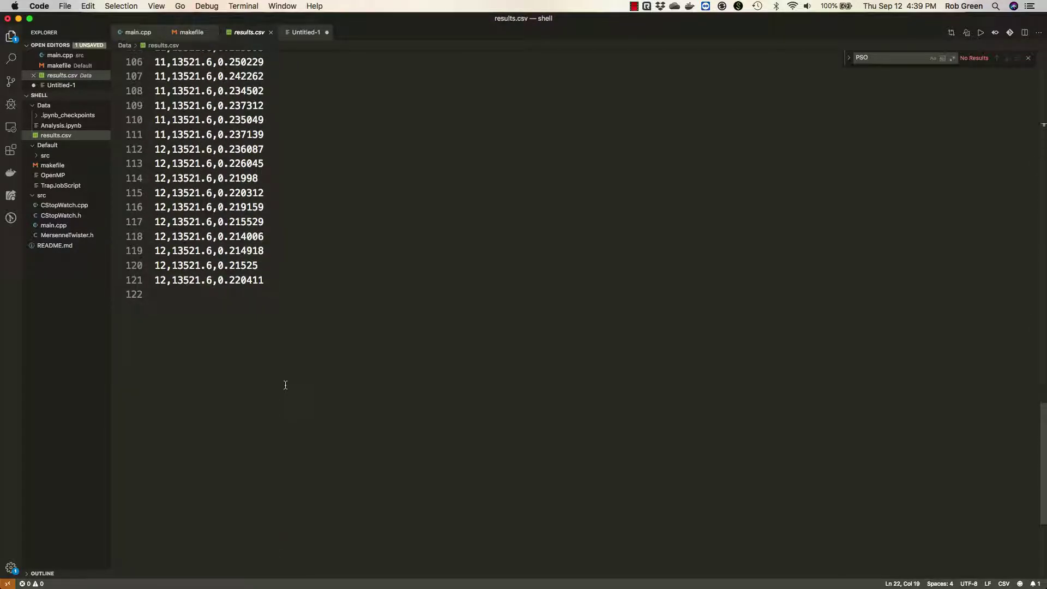
{"action": "scroll", "coordinate": [279, 402], "scroll_direction": "up", "scroll_amount": 20}
{"action": "scroll", "coordinate": [278, 404], "scroll_direction": "down", "scroll_amount": 20}
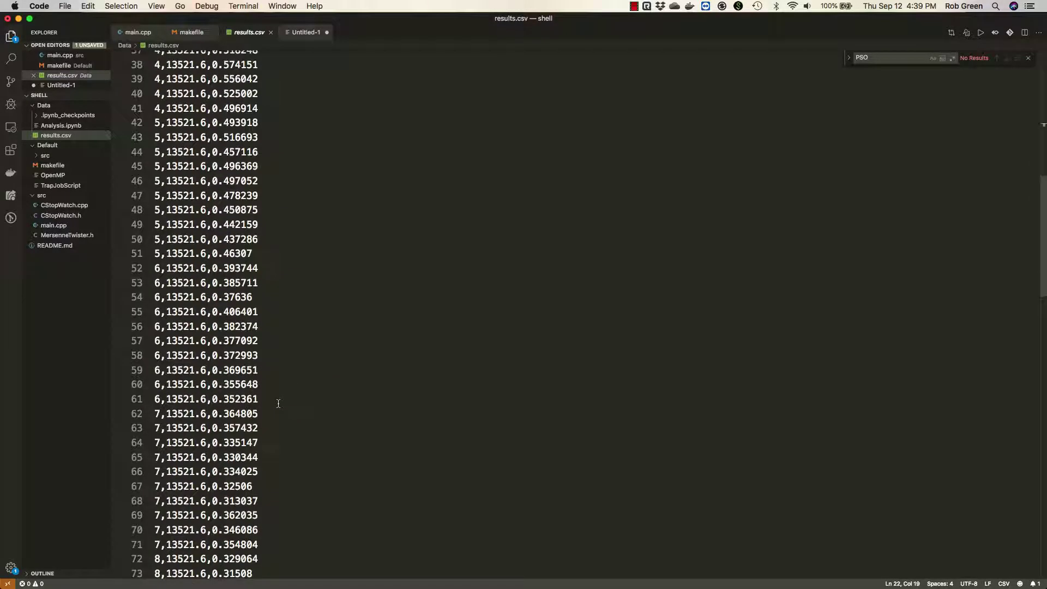
{"action": "scroll", "coordinate": [277, 405], "scroll_direction": "up", "scroll_amount": 9}
{"action": "scroll", "coordinate": [258, 406], "scroll_direction": "down", "scroll_amount": 9}
{"action": "left_click", "coordinate": [206, 260]}
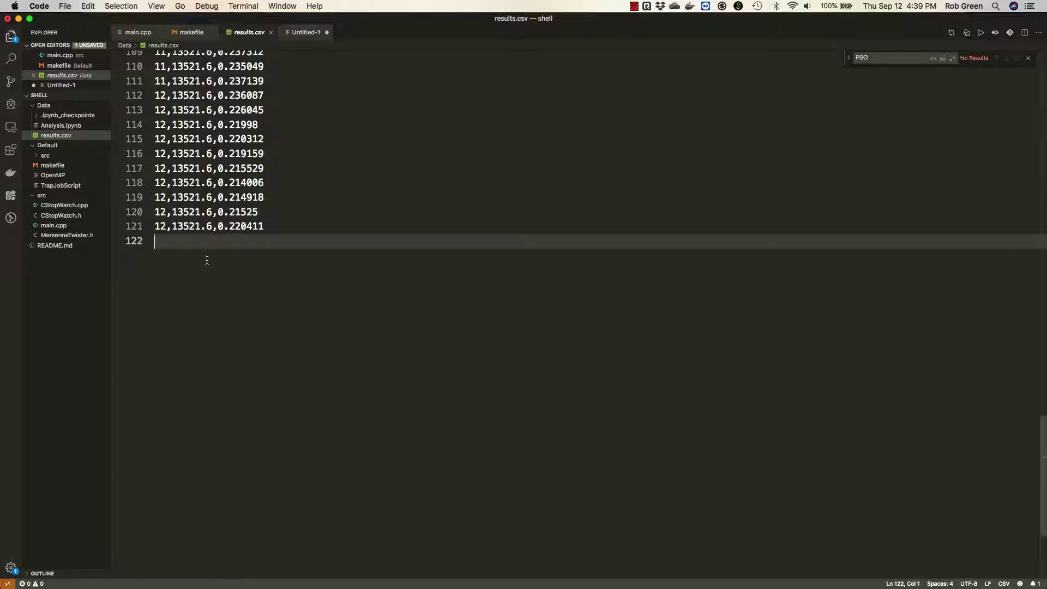
{"action": "key", "text": "BackSpace"}
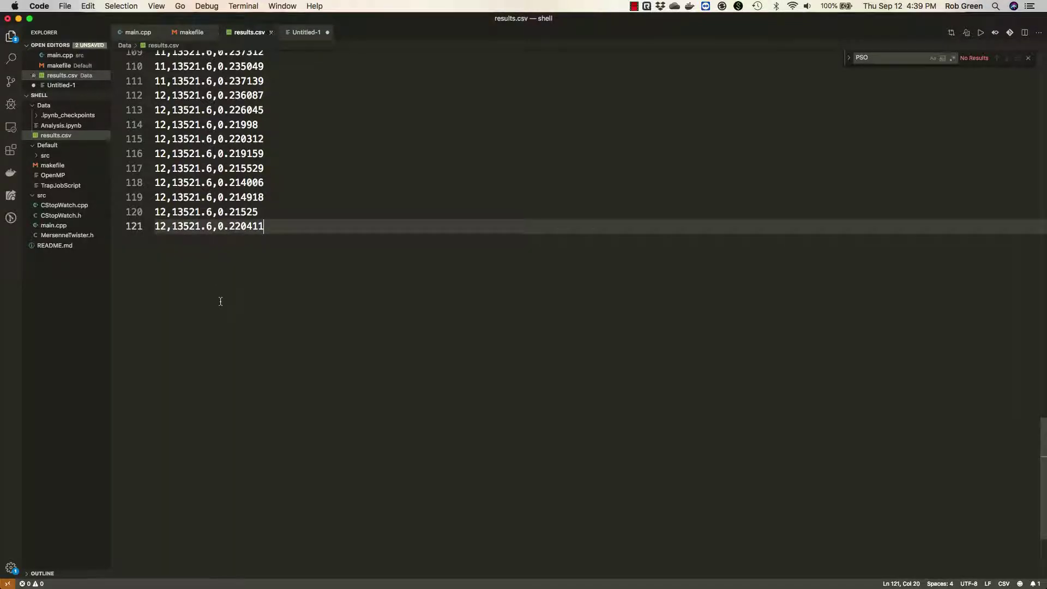
Select all of the results.csv data
{"action": "scroll", "coordinate": [221, 388], "scroll_direction": "up", "scroll_amount": 13}
{"action": "scroll", "coordinate": [221, 388], "scroll_direction": "up", "scroll_amount": 20}
{"action": "left_click", "coordinate": [278, 190]}
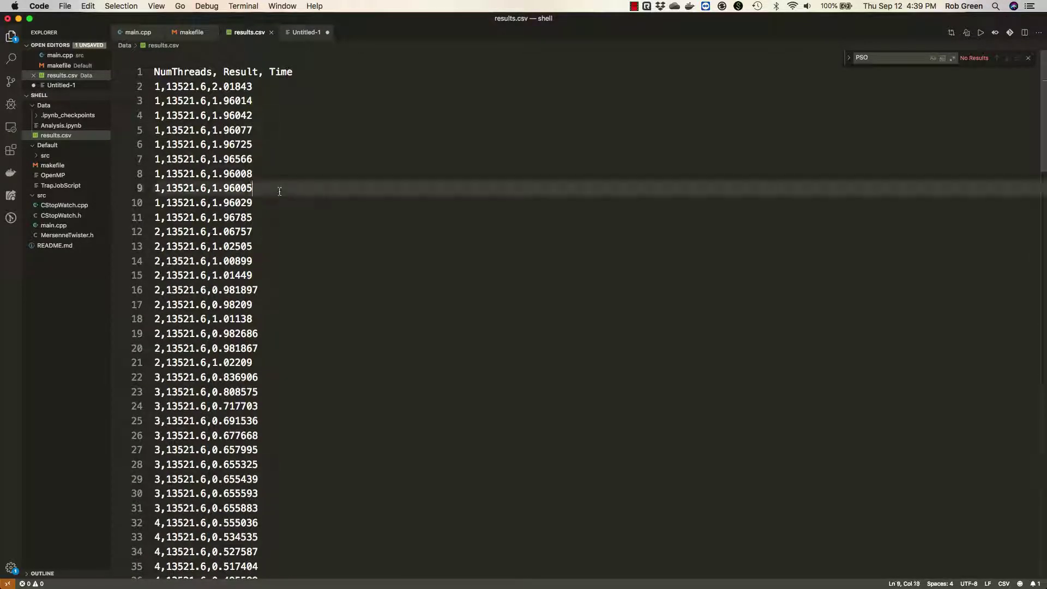
{"action": "key", "text": "super+a"}
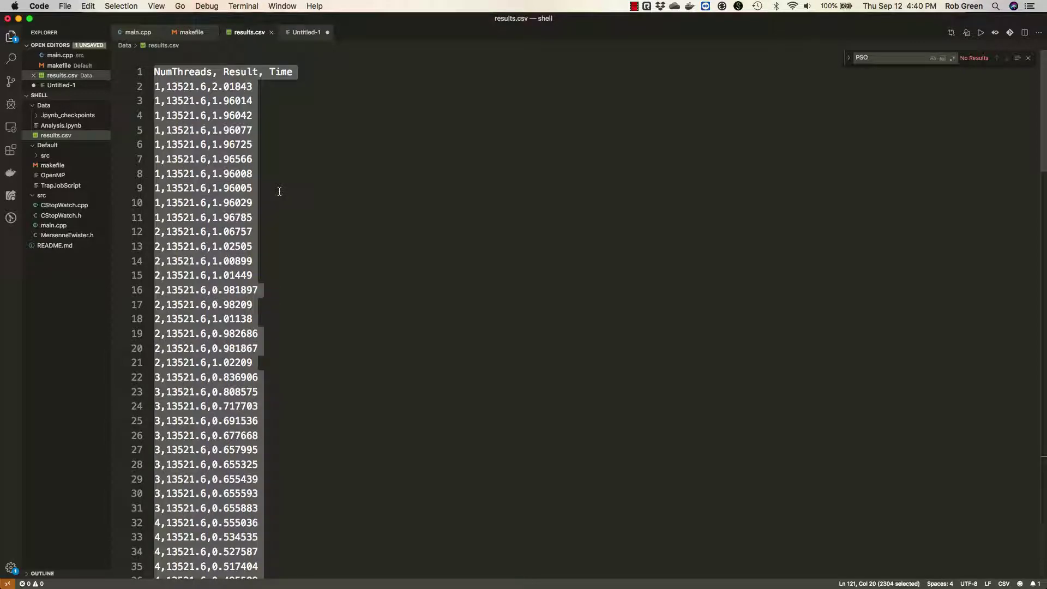
Switch to Excel, zoom to 110%, and paste the CSV data into A1
{"action": "key", "text": "ctrl+Up"}
{"action": "left_click", "coordinate": [360, 259]}
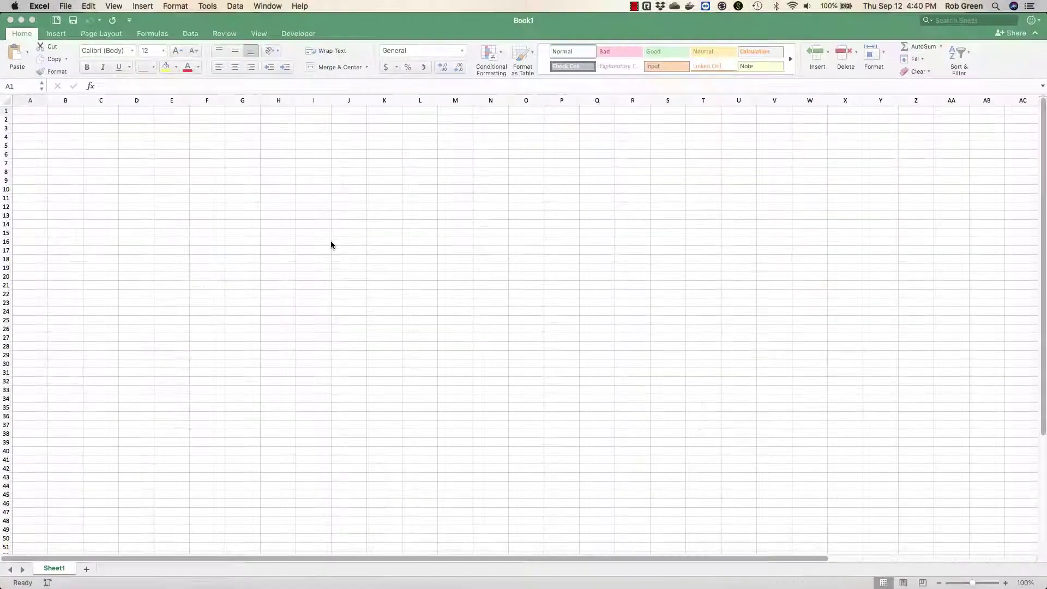
{"action": "left_click", "coordinate": [1006, 582]}
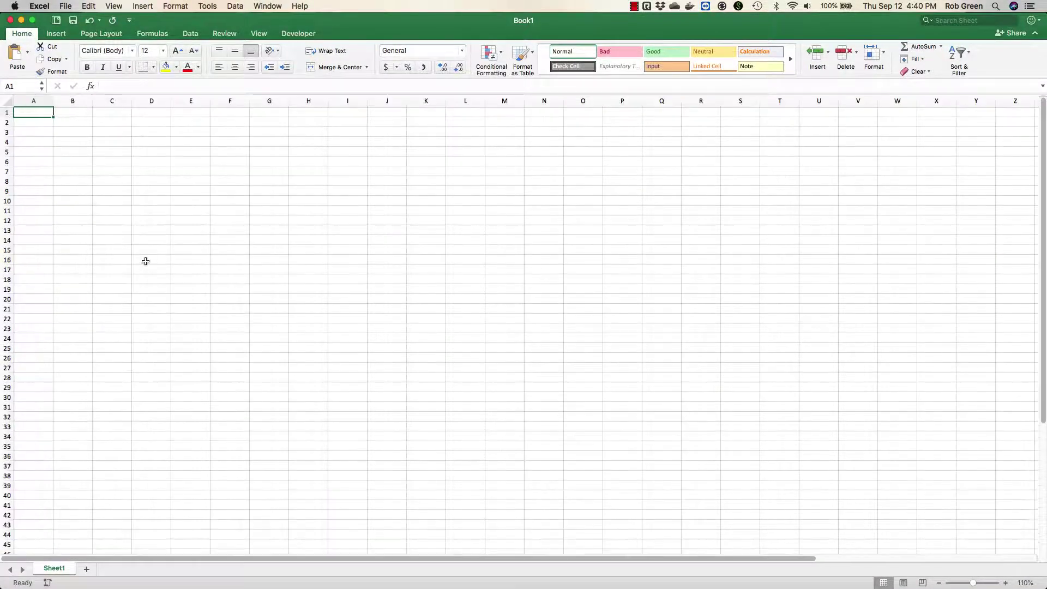
{"action": "key", "text": "super+v"}
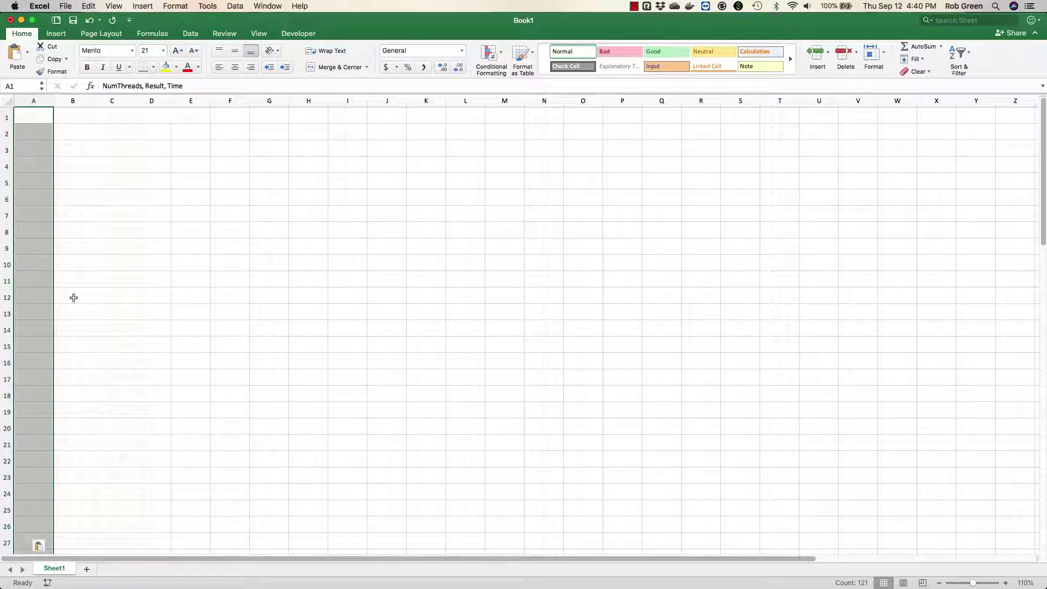
Dismiss the paste options and undo the paste
{"action": "left_click", "coordinate": [45, 549]}
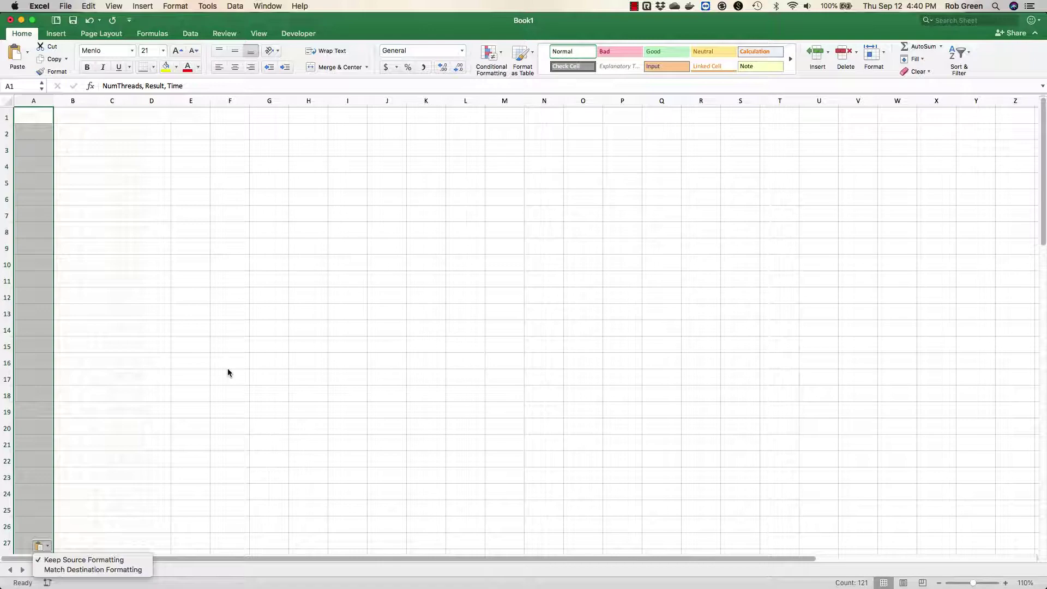
{"action": "key", "text": "Escape"}
{"action": "key", "text": "super+z"}
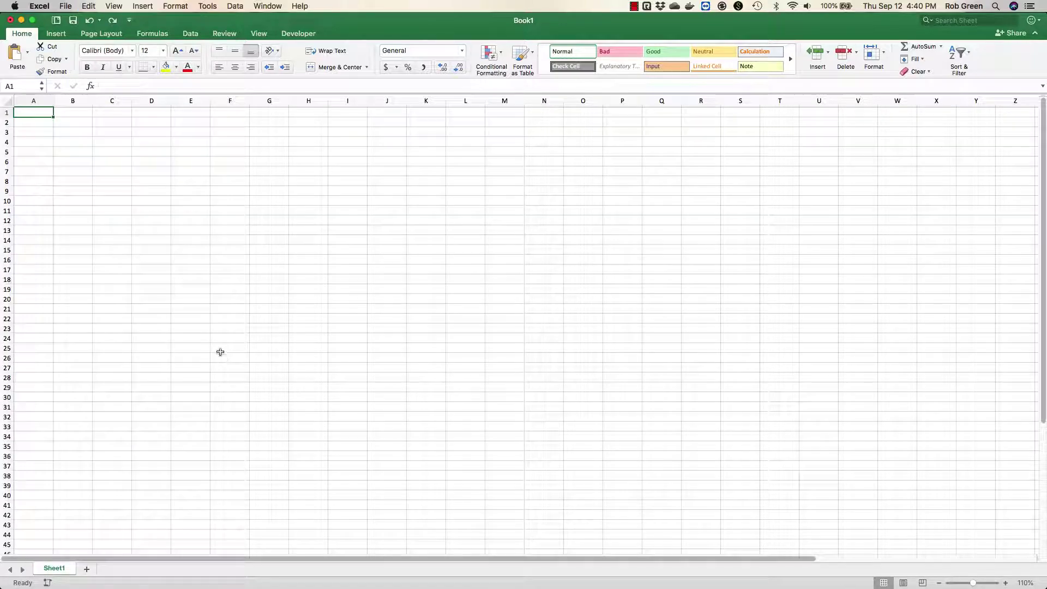
Paste the timing data into an untitled Sublime Text document, copy it all, and return to Excel
{"action": "left_click", "coordinate": [1039, 327]}
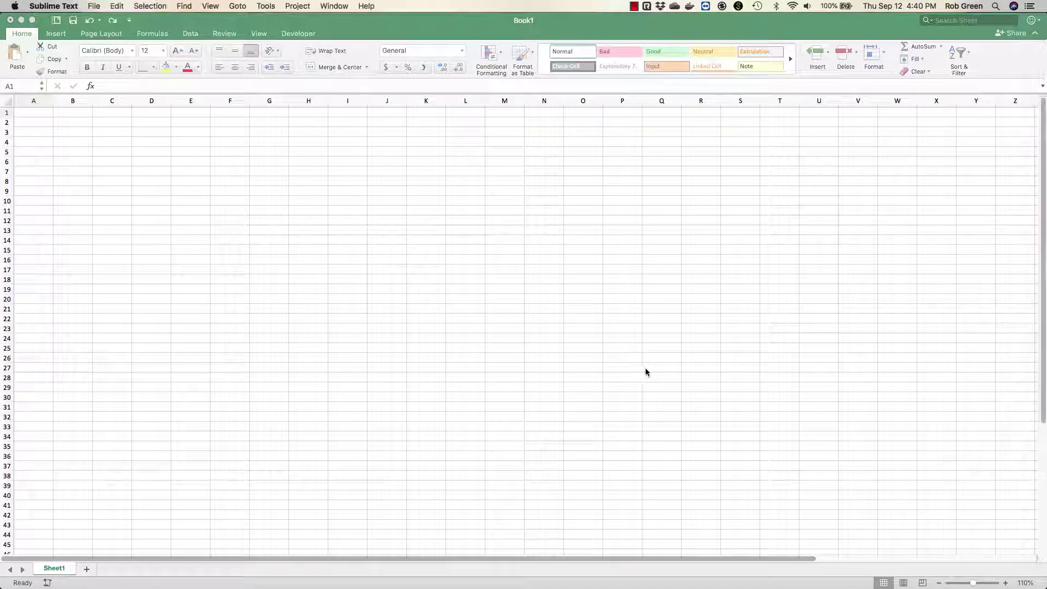
{"action": "key", "text": "super+v"}
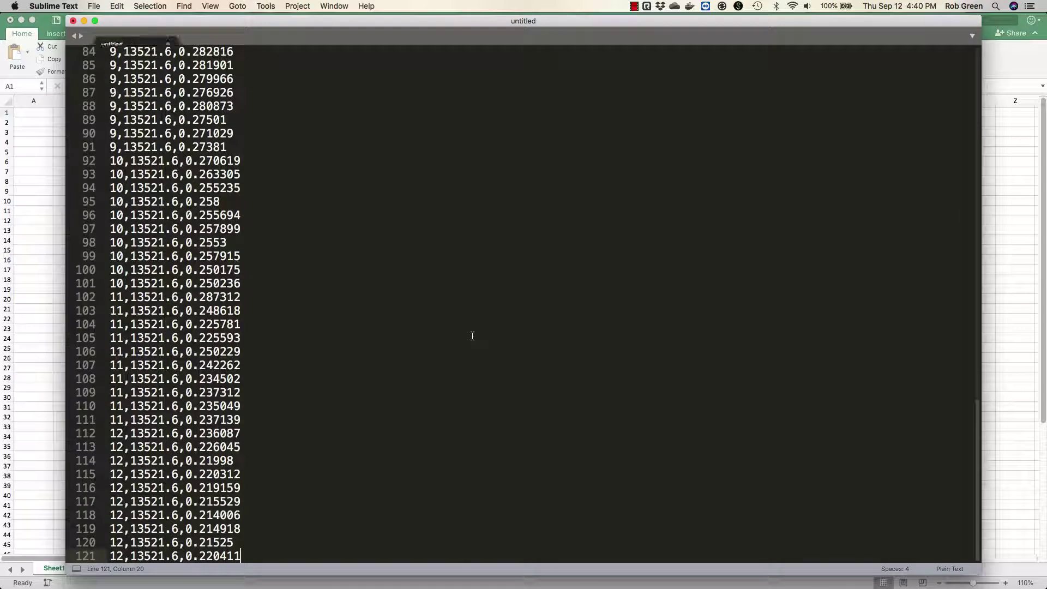
{"action": "key", "text": "super+a"}
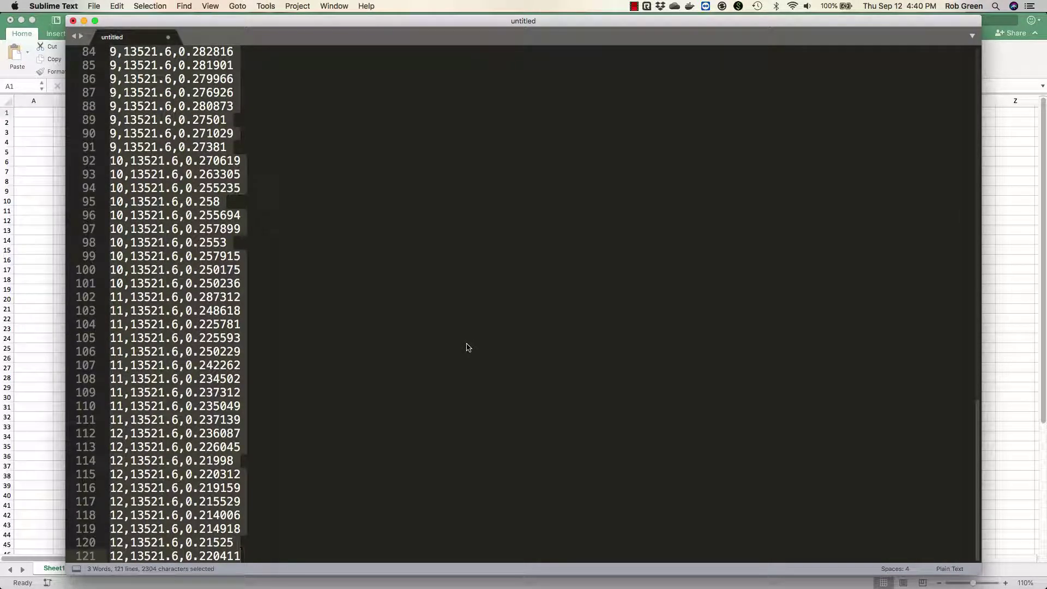
{"action": "key", "text": "super+c"}
{"action": "left_click", "coordinate": [43, 216]}
Paste the data at A1 and split it on commas with the Text Import Wizard
{"action": "key", "text": "super+v"}
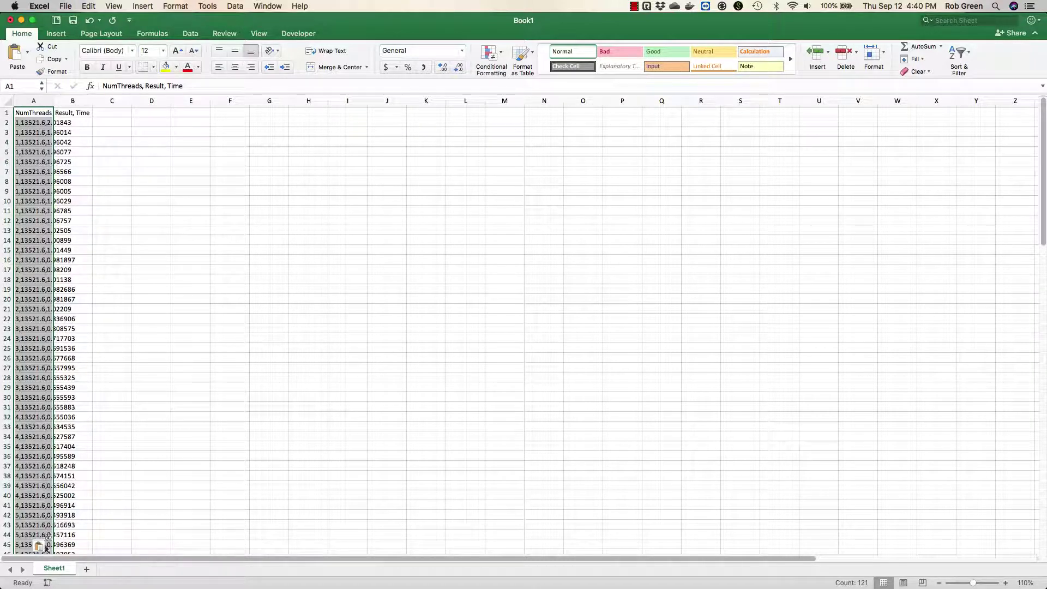
{"action": "left_click", "coordinate": [41, 546]}
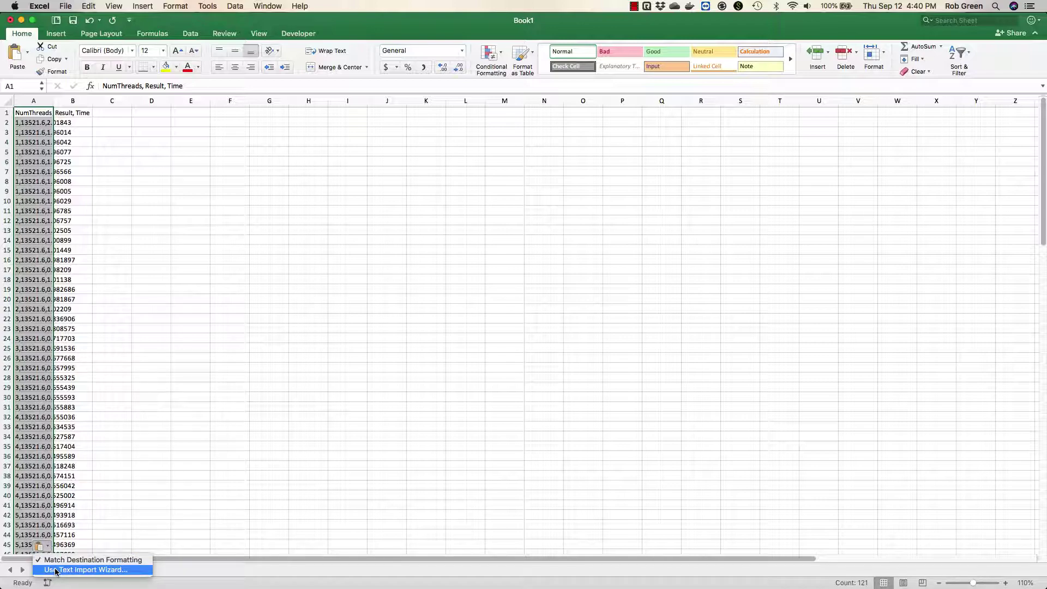
{"action": "left_click", "coordinate": [56, 570]}
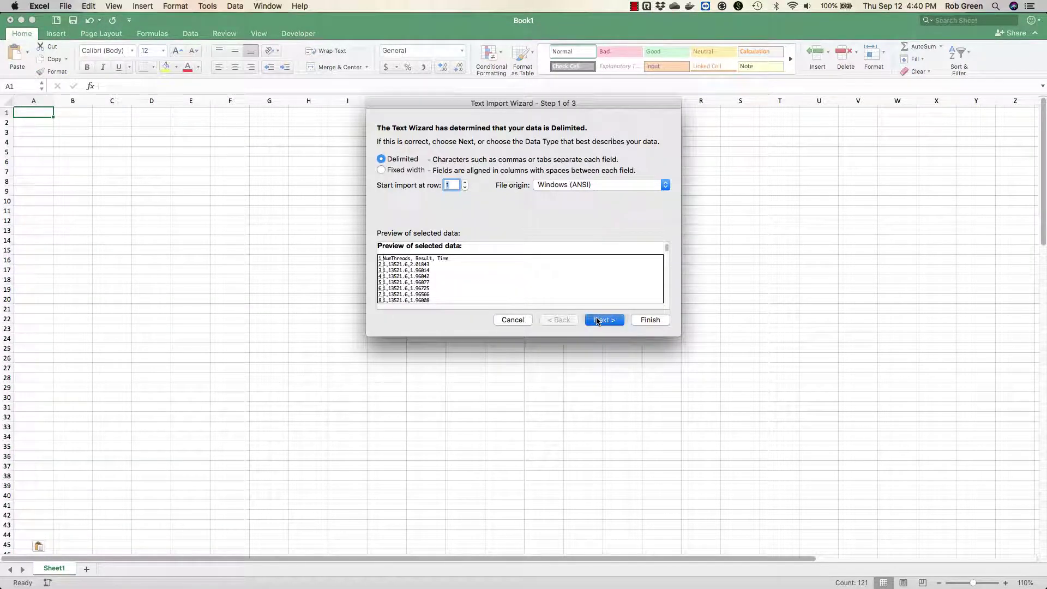
{"action": "left_click", "coordinate": [604, 320]}
{"action": "left_click", "coordinate": [403, 184]}
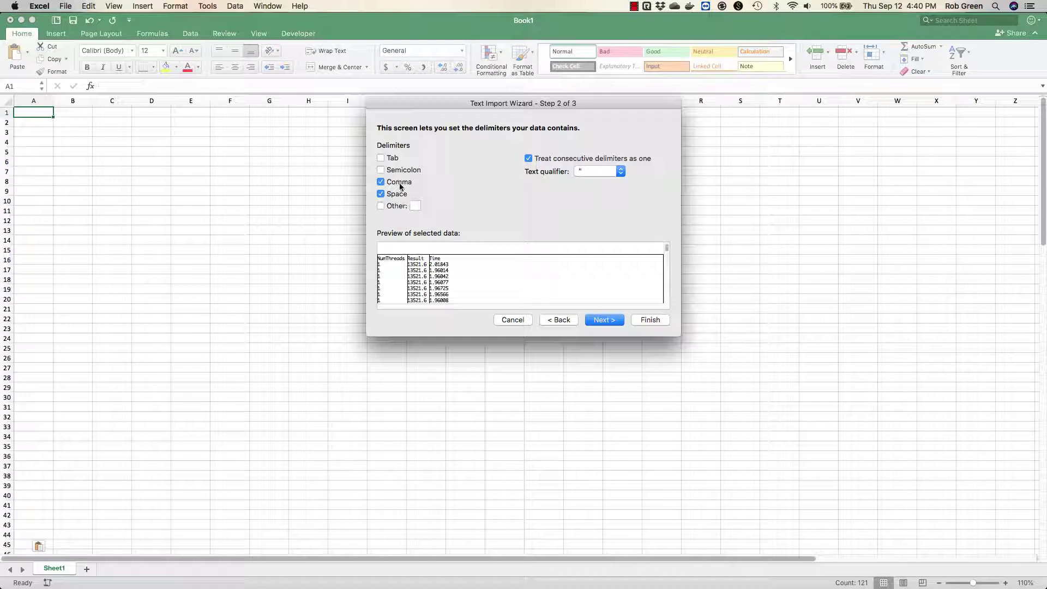
{"action": "left_click", "coordinate": [402, 194]}
{"action": "left_click", "coordinate": [635, 320]}
Bold the A1:C1 headers and autofit columns A to C
{"action": "left_click", "coordinate": [175, 192]}
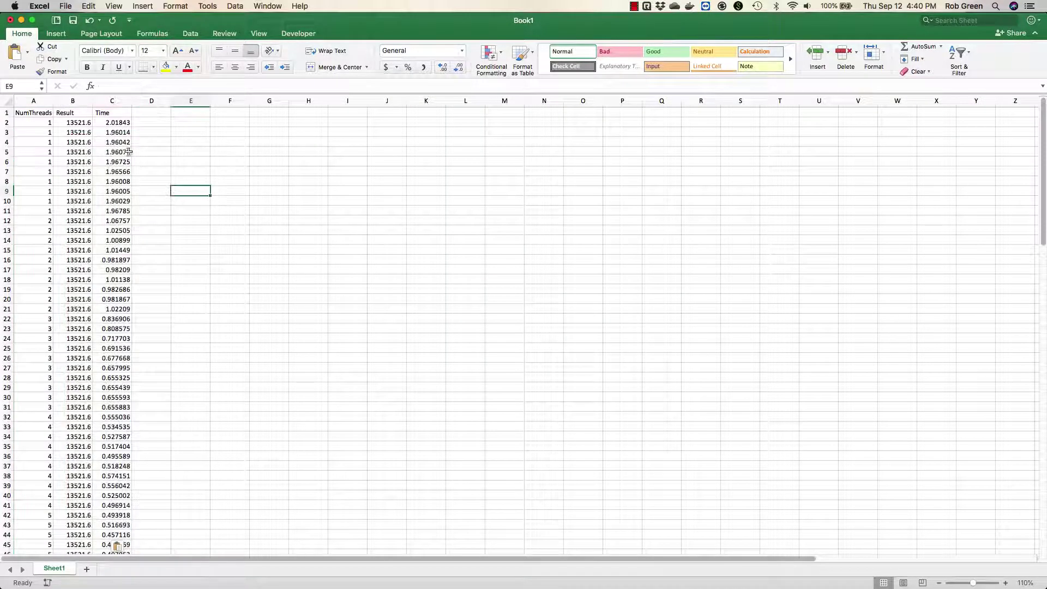
{"action": "mouse_move", "coordinate": [112, 112]}
{"action": "left_mouse_down"}
{"action": "mouse_move", "coordinate": [33, 112]}
{"action": "mouse_move", "coordinate": [112, 101]}
{"action": "left_mouse_up"}
{"action": "key", "text": "super+b"}
{"action": "double_click", "coordinate": [132, 100]}
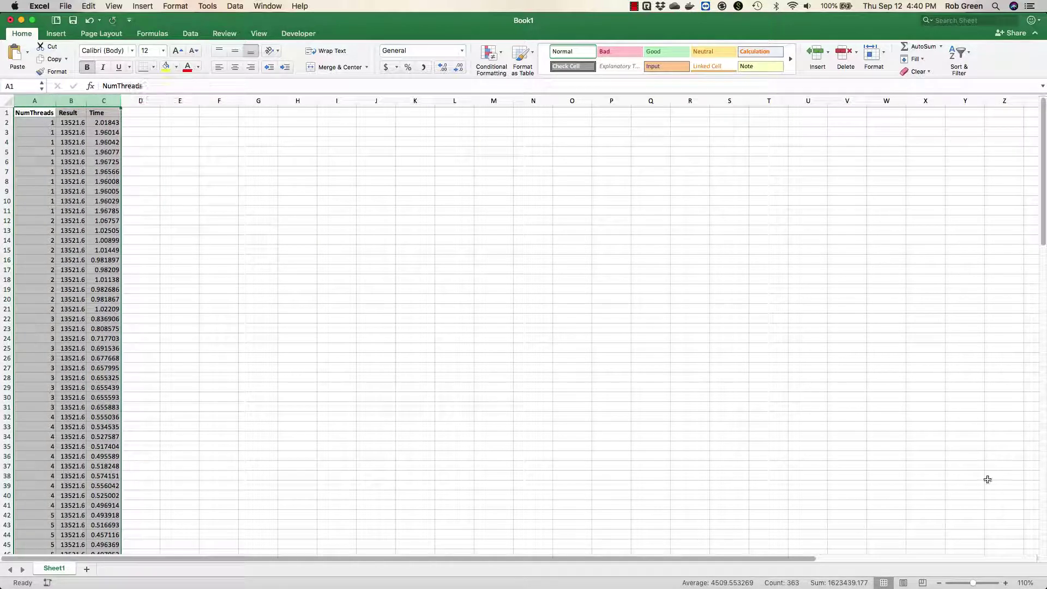
Zoom in on the sheet and select columns A to C
{"action": "left_click", "coordinate": [1007, 583]}
{"action": "left_click", "coordinate": [1006, 583]}
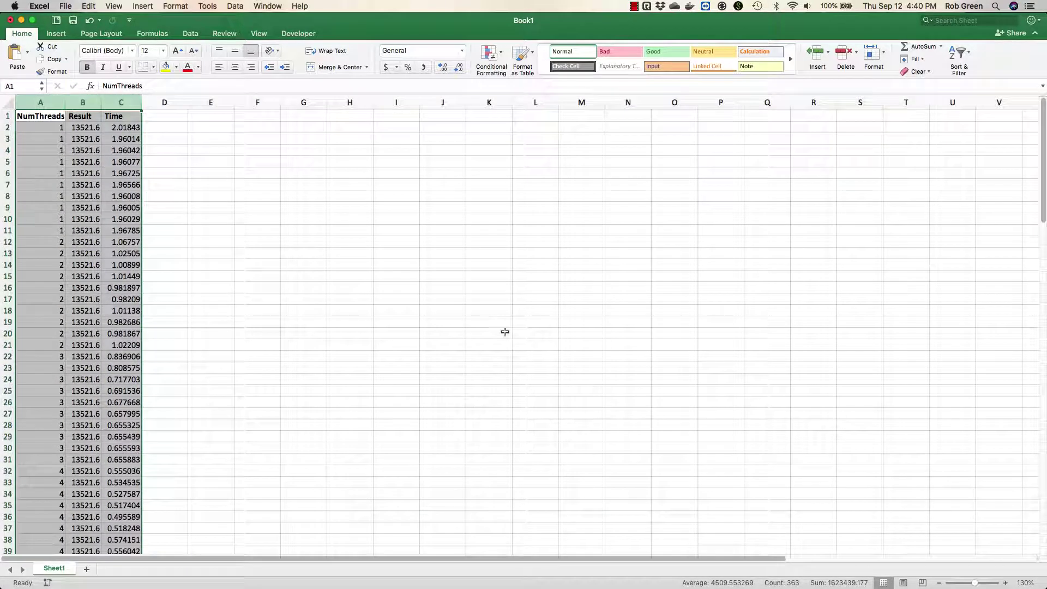
{"action": "left_click", "coordinate": [210, 184]}
{"action": "left_click_drag", "start_coordinate": [49, 127], "coordinate": [126, 231]}
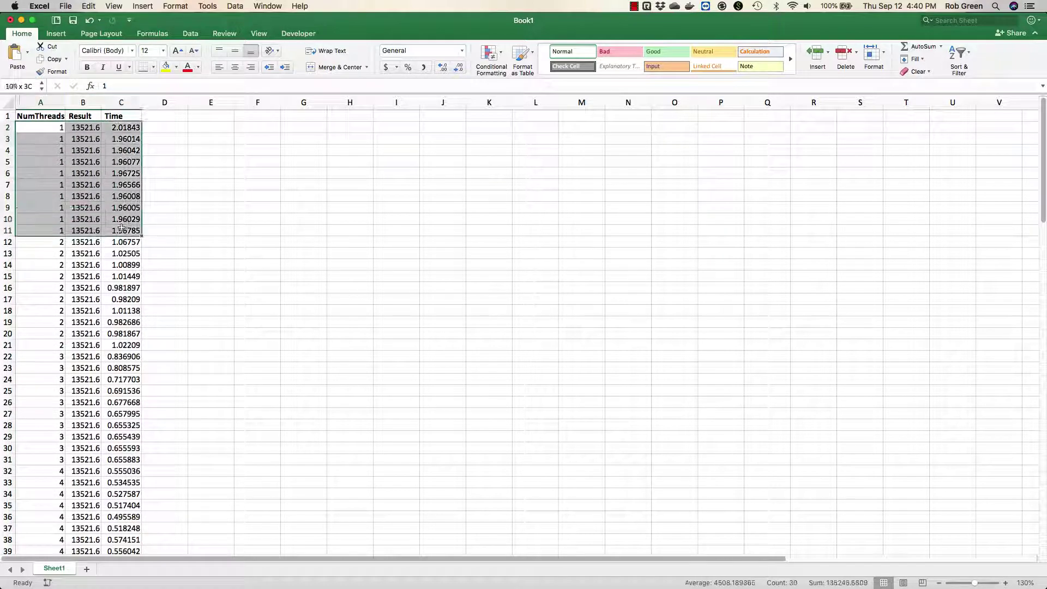
{"action": "left_click", "coordinate": [62, 103]}
{"action": "left_click_drag", "start_coordinate": [63, 104], "coordinate": [121, 103]}
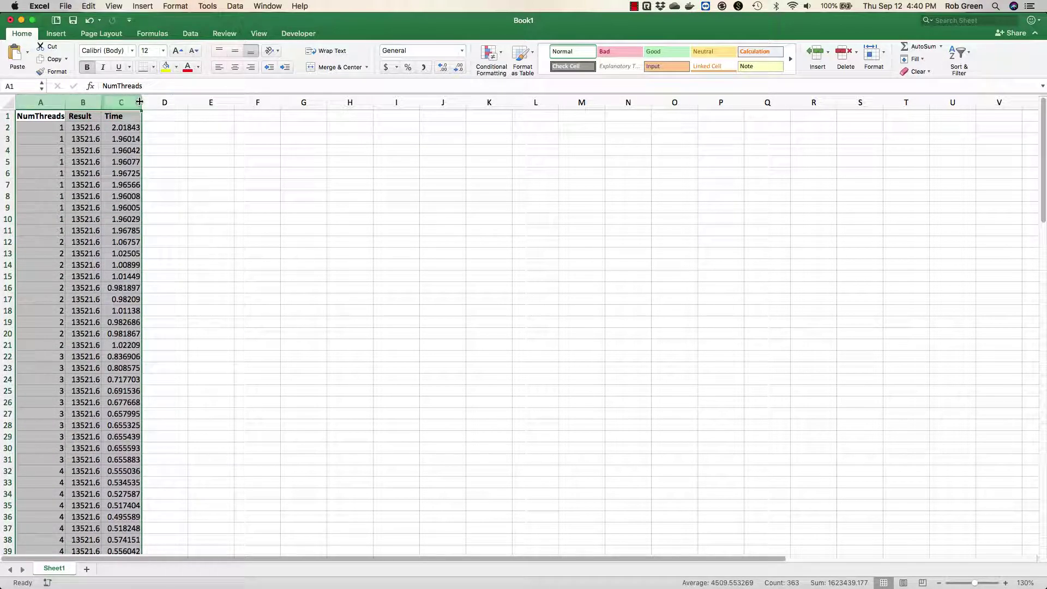
Enter a NumThreads header in F1 with thread counts 1 through 12 below it
{"action": "left_click", "coordinate": [245, 117]}
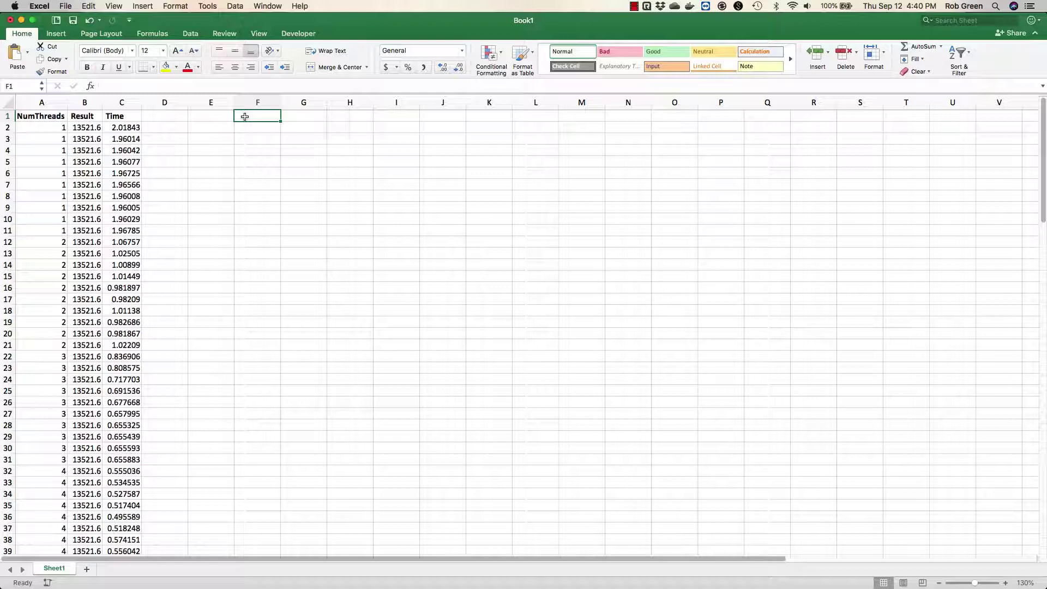
{"action": "type", "text": "NumThrea"}
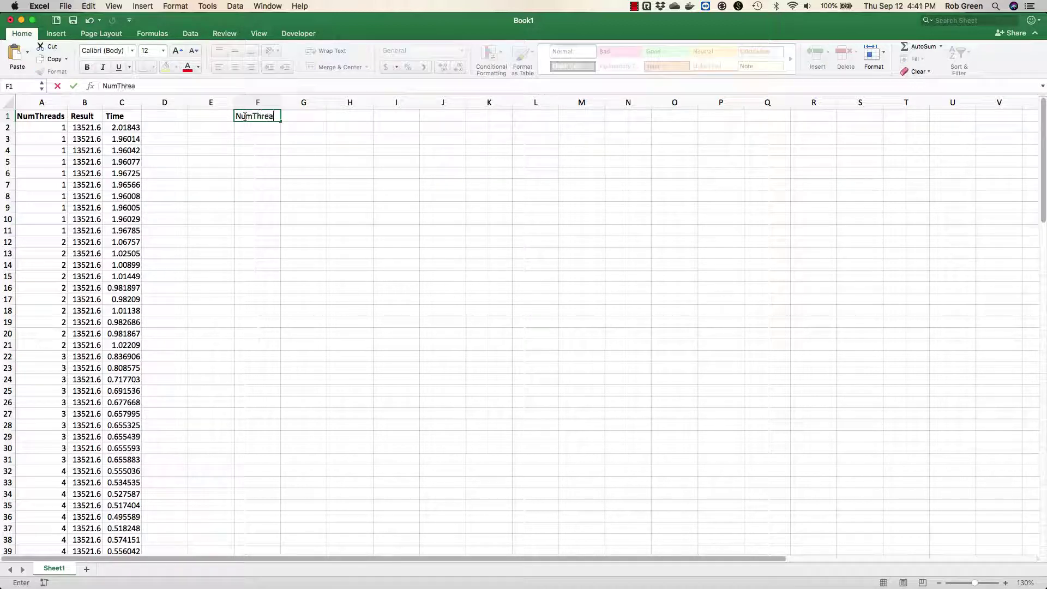
{"action": "type", "text": "ds"}
{"action": "key", "text": "Return"}
{"action": "type", "text": "1"}
{"action": "key", "text": "Return"}
{"action": "type", "text": "2"}
{"action": "key", "text": "Return"}
{"action": "type", "text": "3"}
{"action": "key", "text": "Return"}
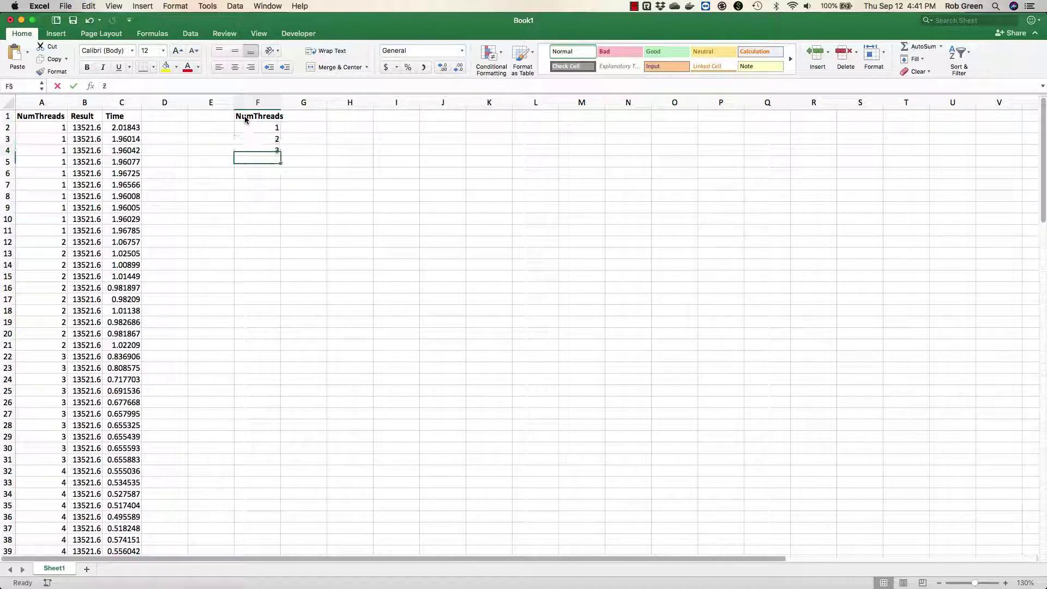
{"action": "type", "text": "4"}
{"action": "key", "text": "Return"}
{"action": "type", "text": "5"}
{"action": "key", "text": "Return"}
{"action": "type", "text": "6"}
{"action": "key", "text": "Return"}
{"action": "type", "text": "7"}
{"action": "key", "text": "Return"}
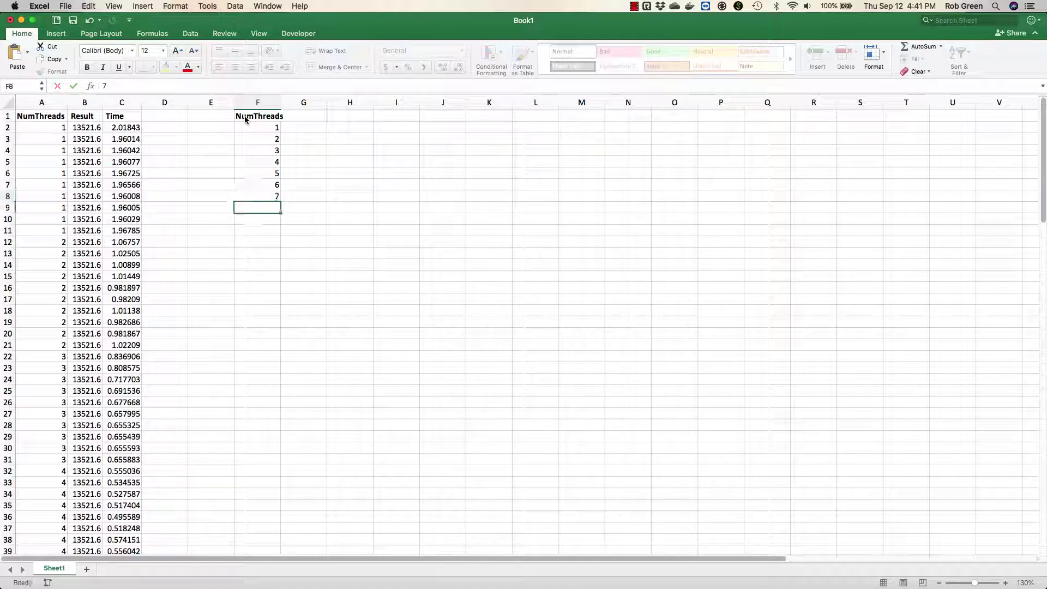
{"action": "type", "text": "8 9"}
{"action": "key", "text": "Return"}
{"action": "type", "text": "10"}
{"action": "key", "text": "Return"}
{"action": "type", "text": "11"}
{"action": "key", "text": "Return"}
{"action": "type", "text": "1"}
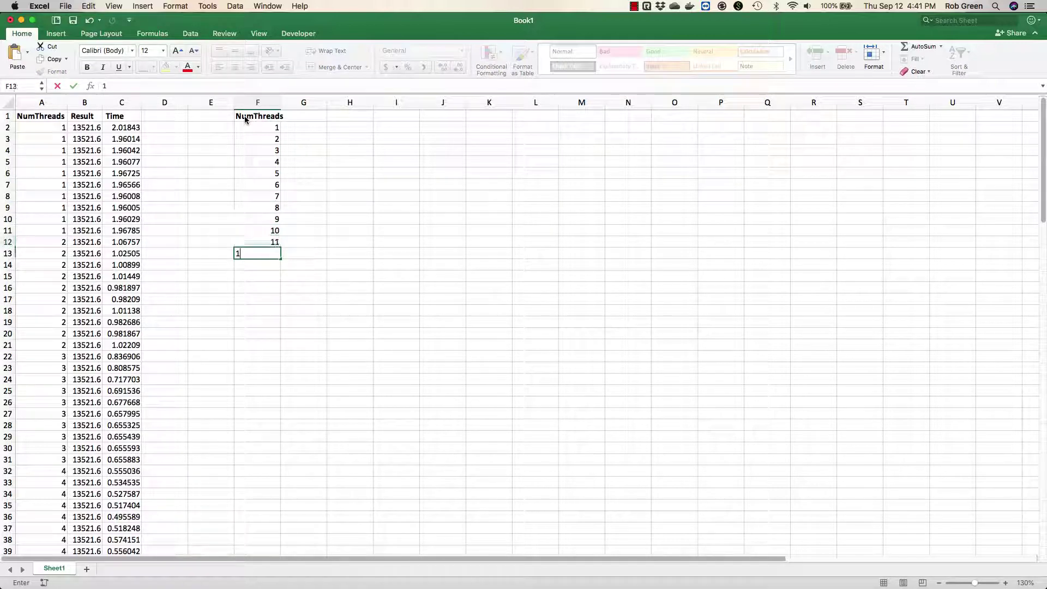
{"action": "type", "text": "2"}
{"action": "key", "text": "Return"}
Widen column F and add an Avg. Time header in G1
{"action": "left_click_drag", "start_coordinate": [281, 105], "coordinate": [298, 114]}
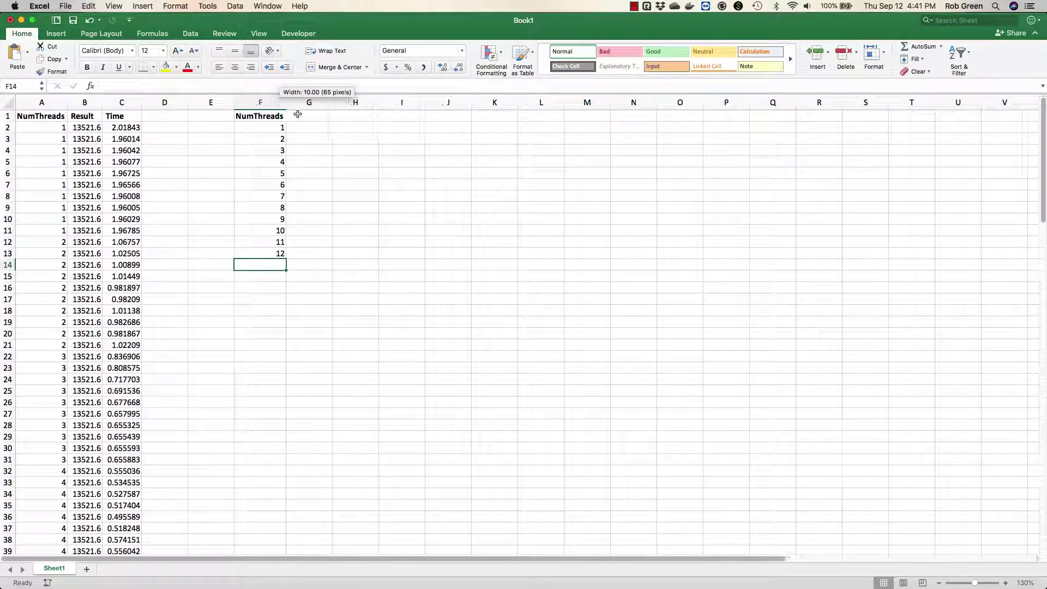
{"action": "left_click", "coordinate": [298, 114]}
{"action": "type", "text": "Avg. Time"}
{"action": "key", "text": "Return"}
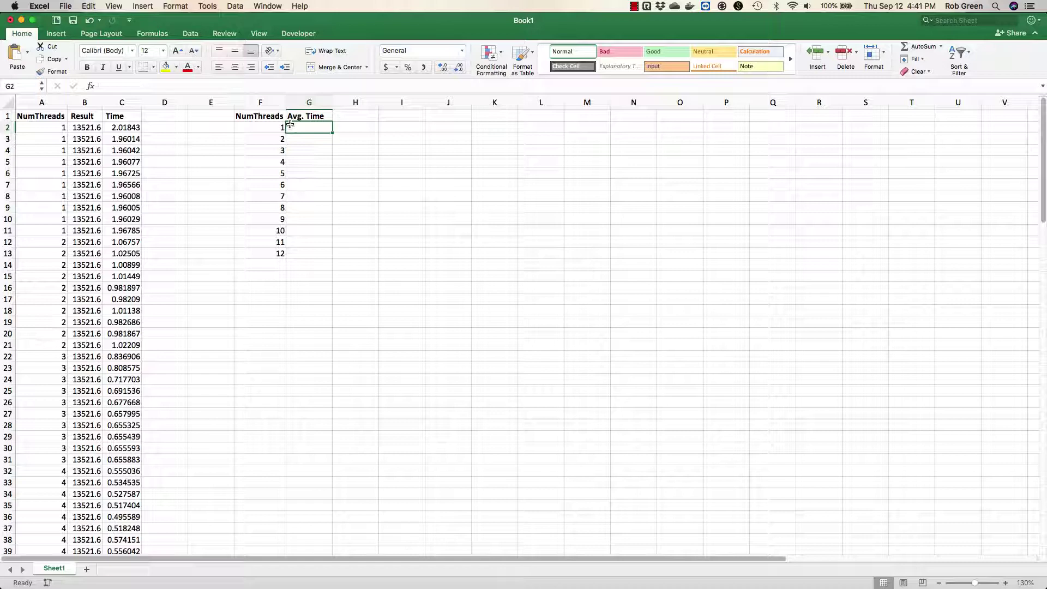
Enter =AVERAGEIFS($C:$C,$A:$A,F2) in G2 to average time per thread count
{"action": "type", "text": "=average"}
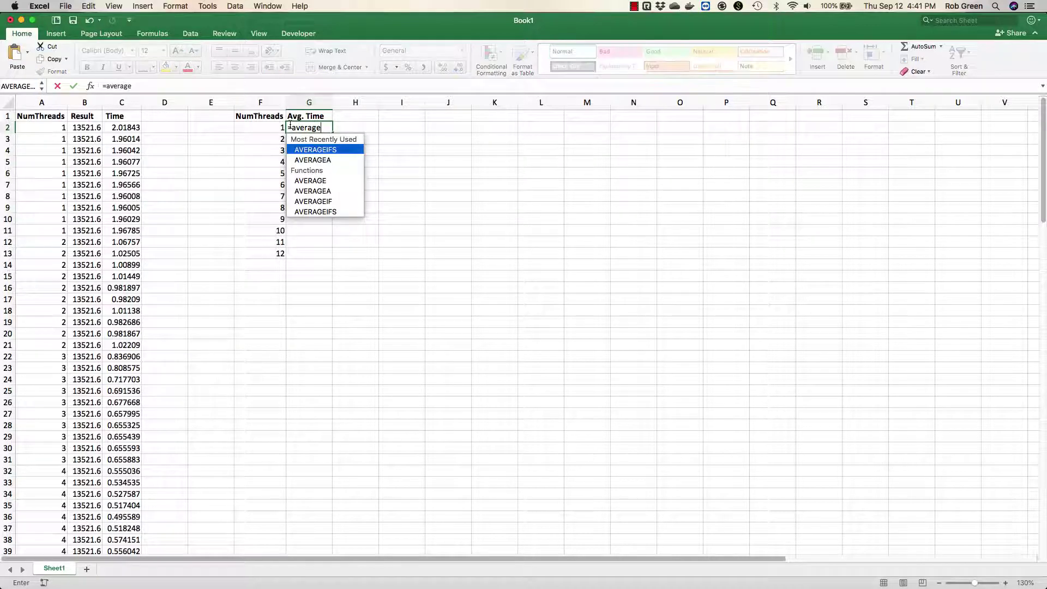
{"action": "type", "text": "ifs("}
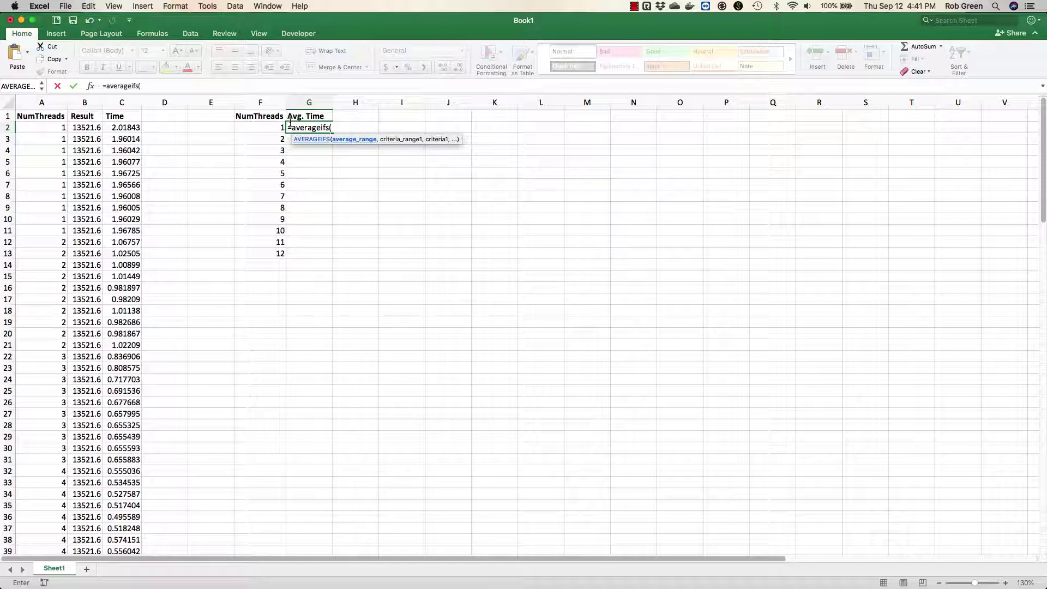
{"action": "left_click", "coordinate": [127, 101]}
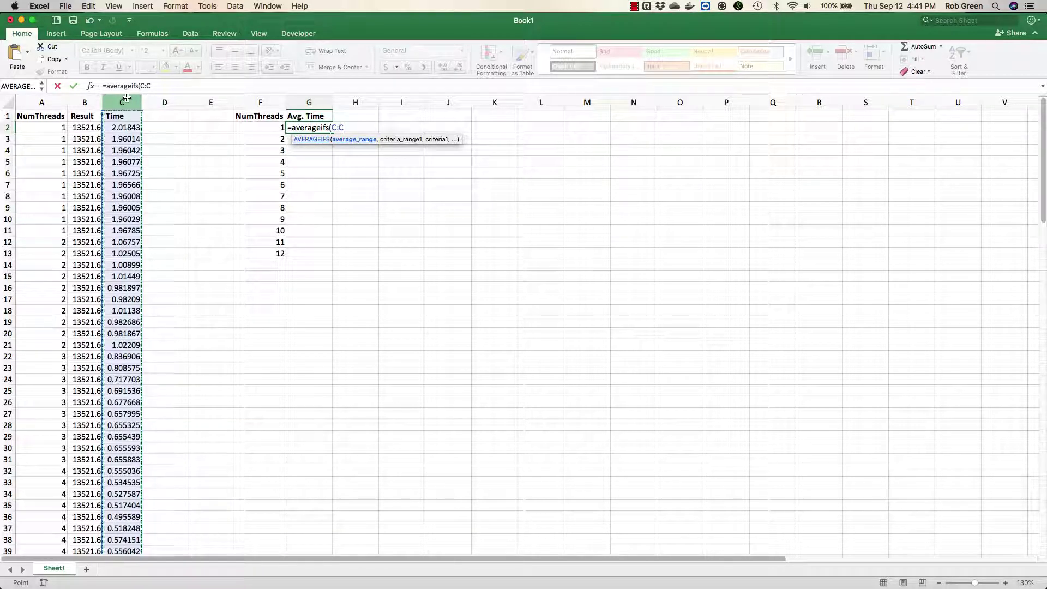
{"action": "key", "text": "super+t"}
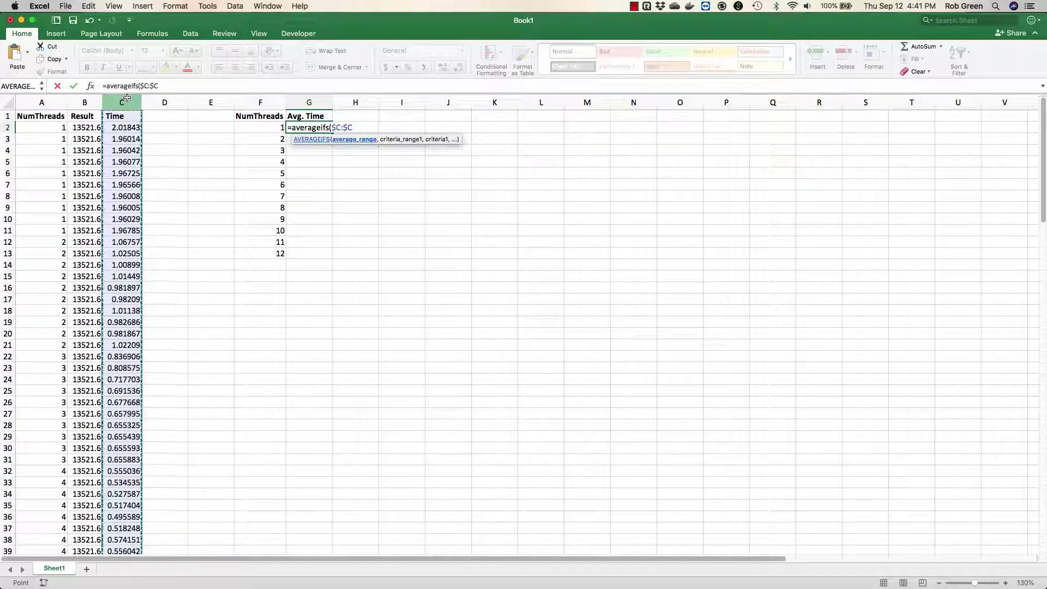
{"action": "type", "text": ","}
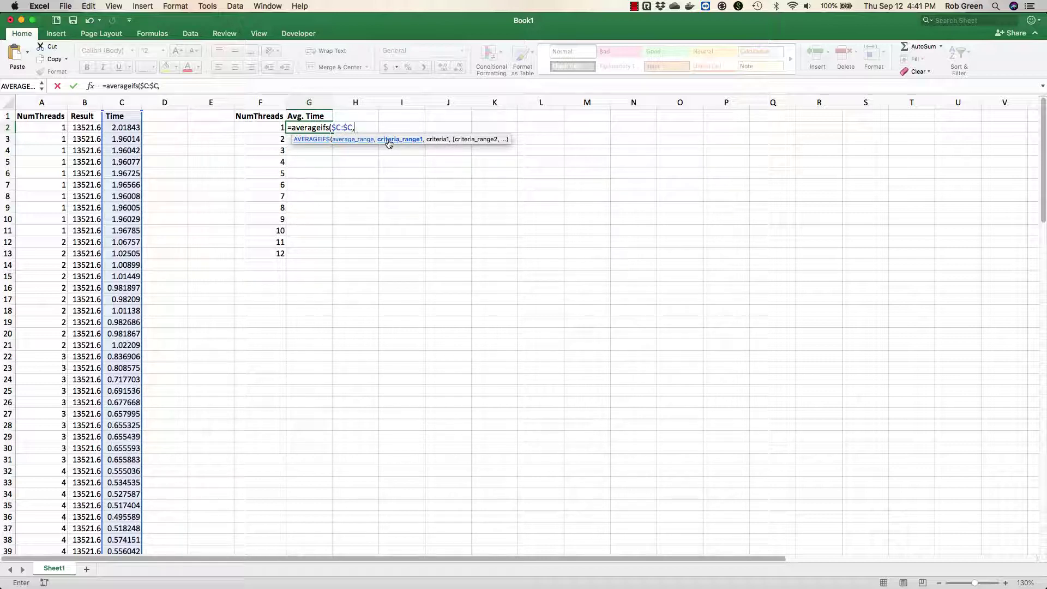
{"action": "left_click", "coordinate": [40, 99]}
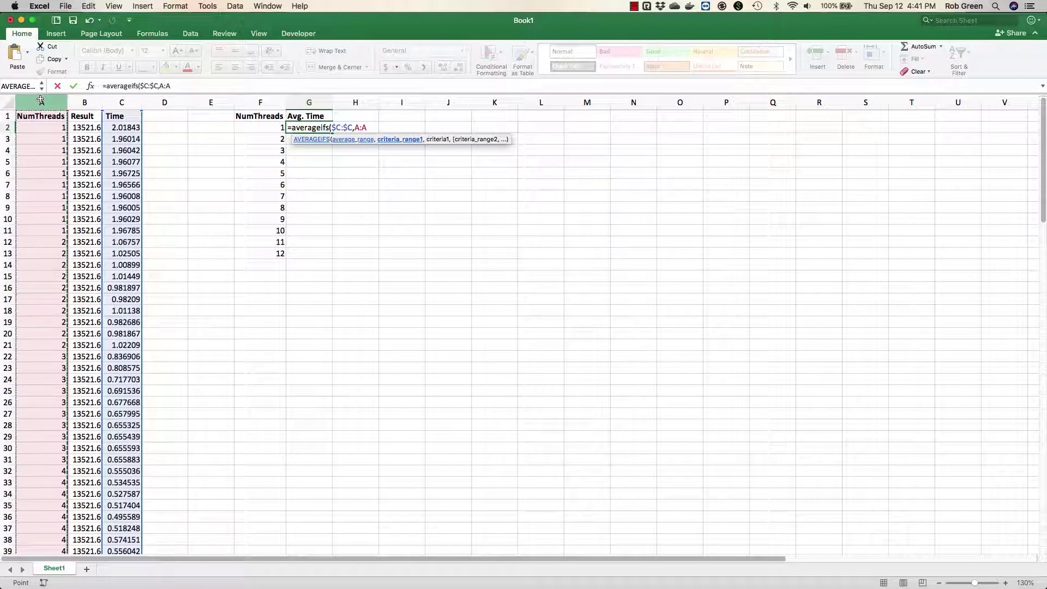
{"action": "key", "text": "F4"}
{"action": "type", "text": ","}
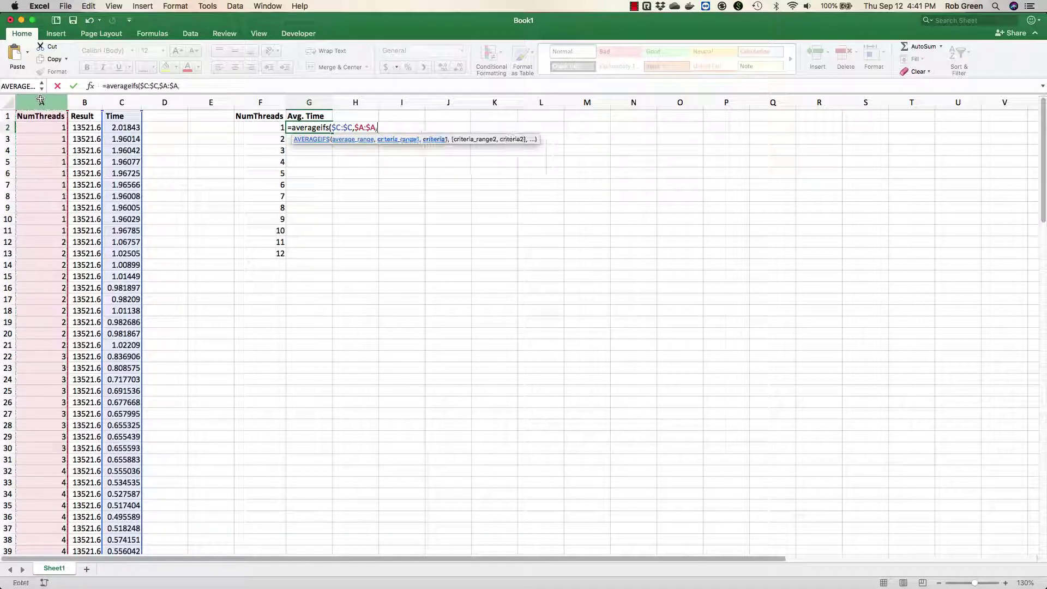
{"action": "left_click", "coordinate": [271, 126]}
{"action": "key", "text": "Return"}
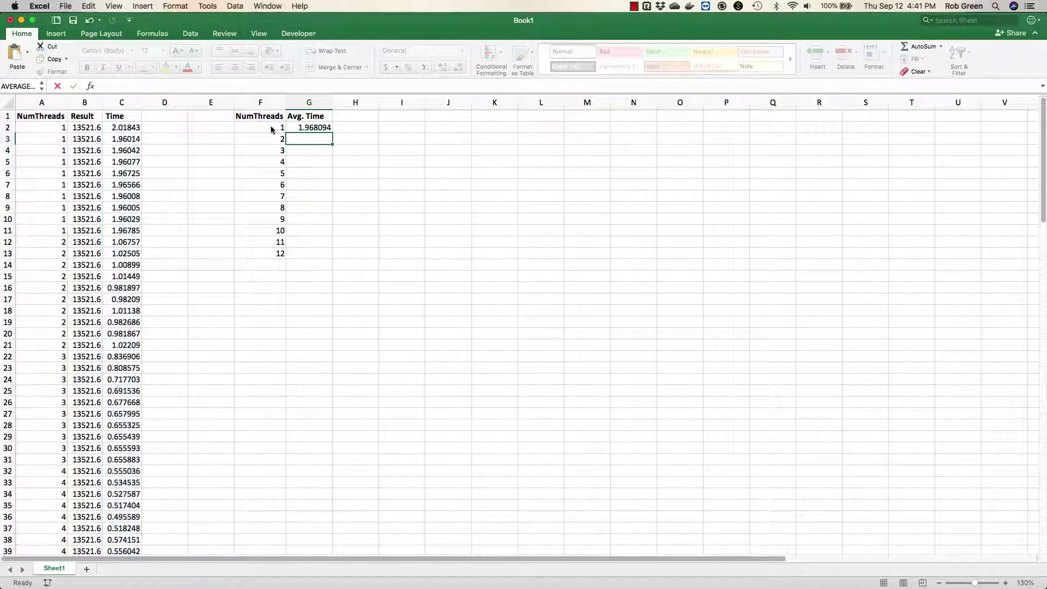
Fill the average formula down to G13 and show it with three decimals
{"action": "left_click", "coordinate": [328, 127]}
{"action": "double_click", "coordinate": [332, 133]}
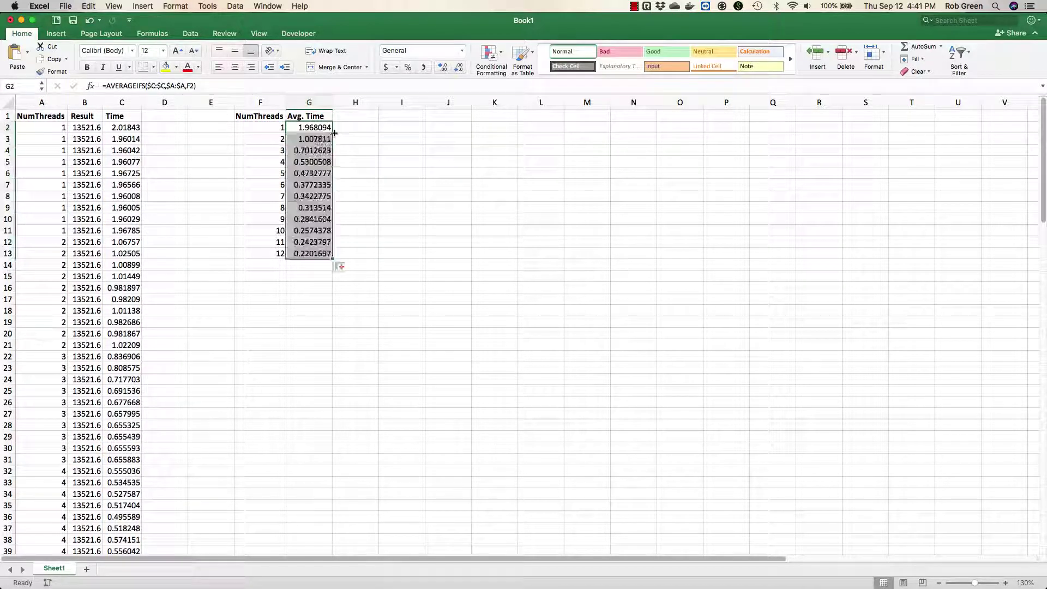
{"action": "left_click", "coordinate": [425, 68]}
{"action": "left_click", "coordinate": [444, 68]}
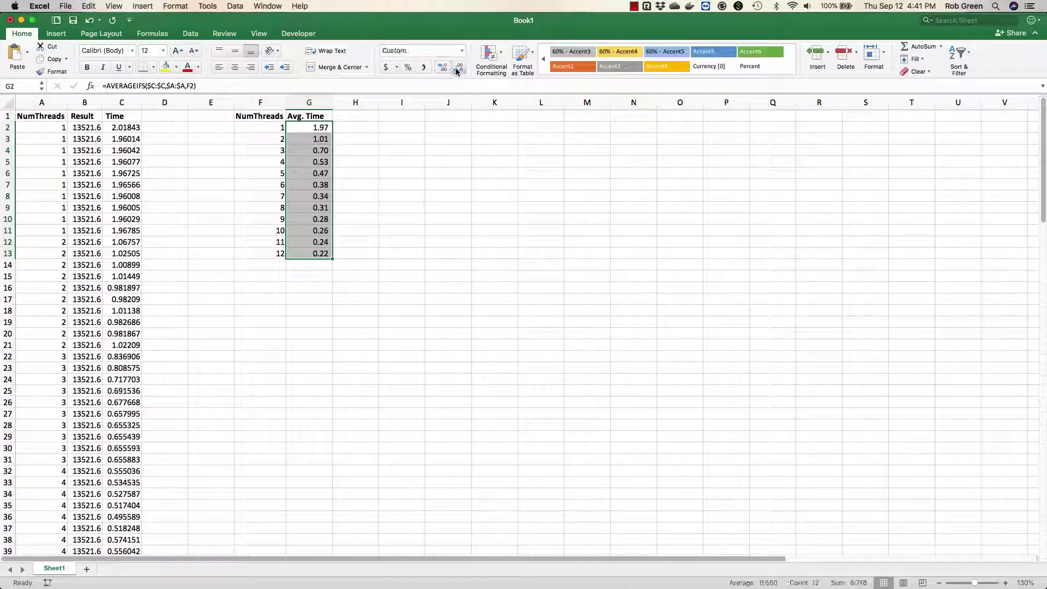
{"action": "left_click", "coordinate": [352, 207]}
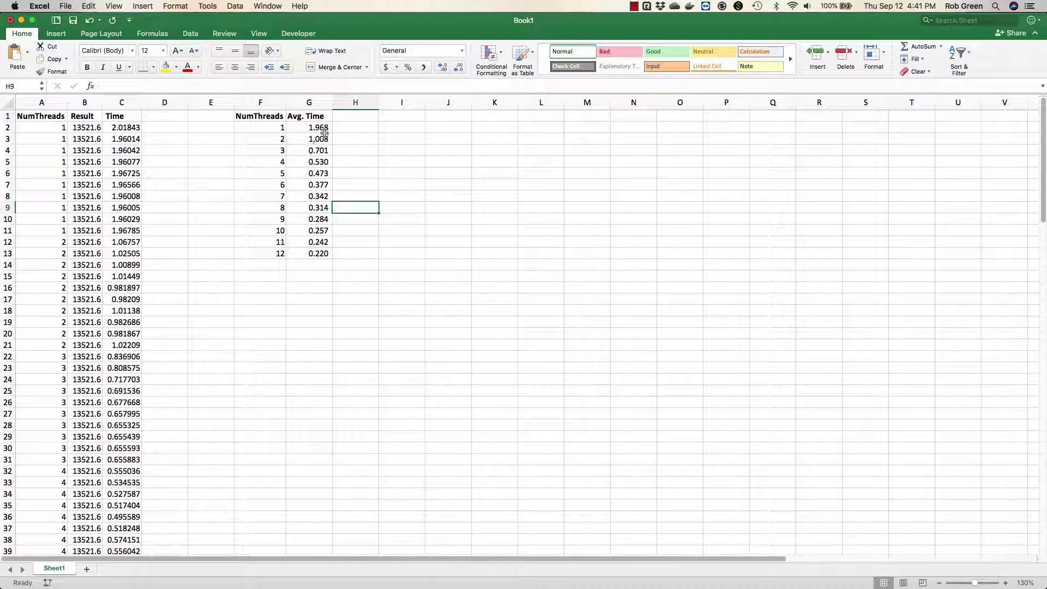
Add a Results header in H1
{"action": "left_click", "coordinate": [347, 118]}
{"action": "type", "text": "Res"}
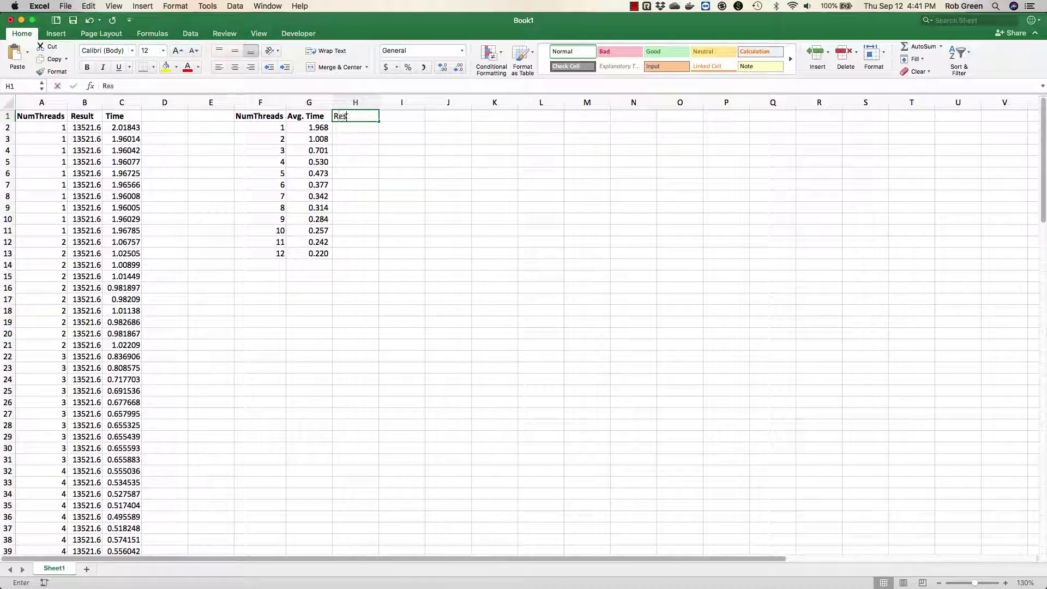
{"action": "type", "text": "ults"}
{"action": "key", "text": "Return"}
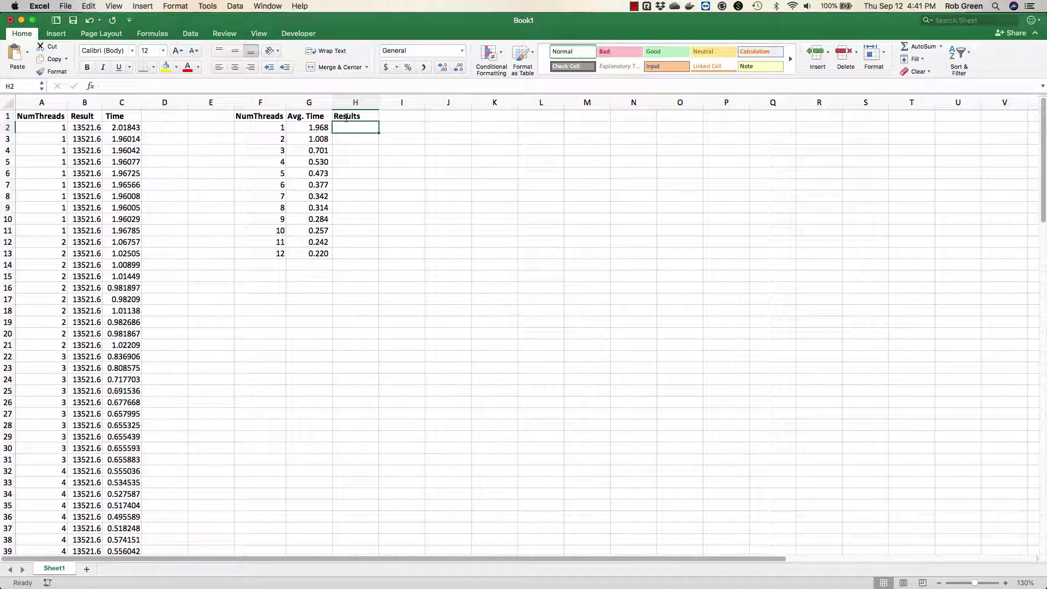
Paste the AVERAGEIFS formula into H2, retarget it to $B:$B and F2, and fill to H13
{"action": "key", "text": "cmd+v"}
{"action": "double_click", "coordinate": [356, 128]}
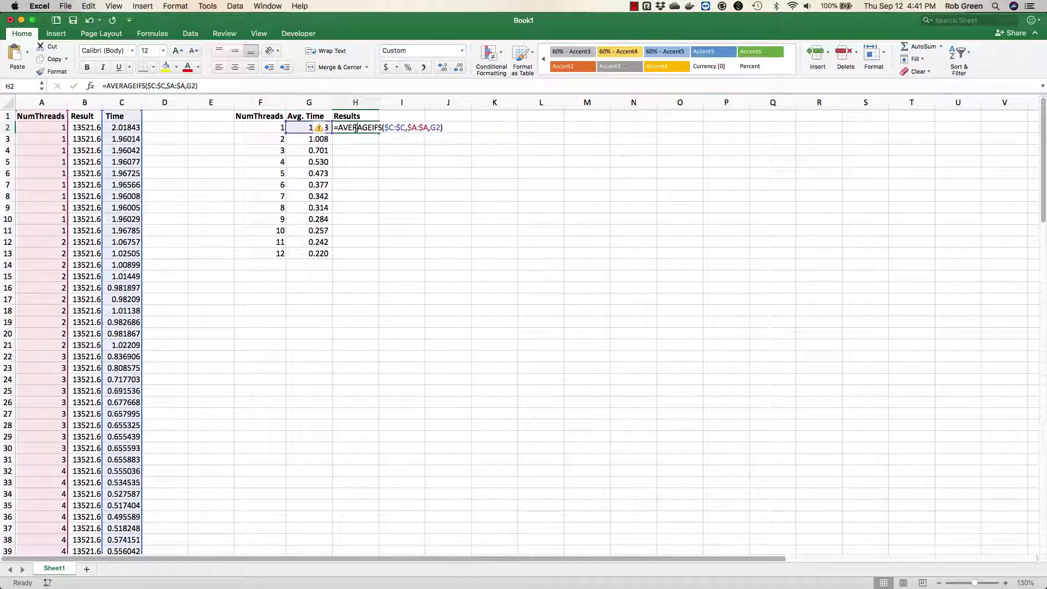
{"action": "left_click_drag", "start_coordinate": [300, 132], "coordinate": [272, 135]}
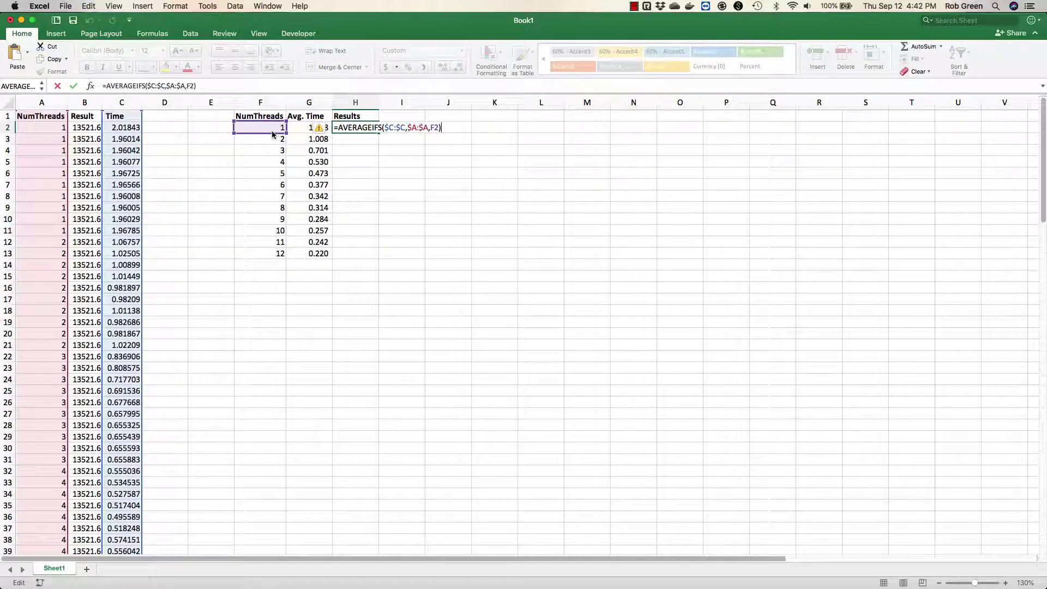
{"action": "key", "text": "Return"}
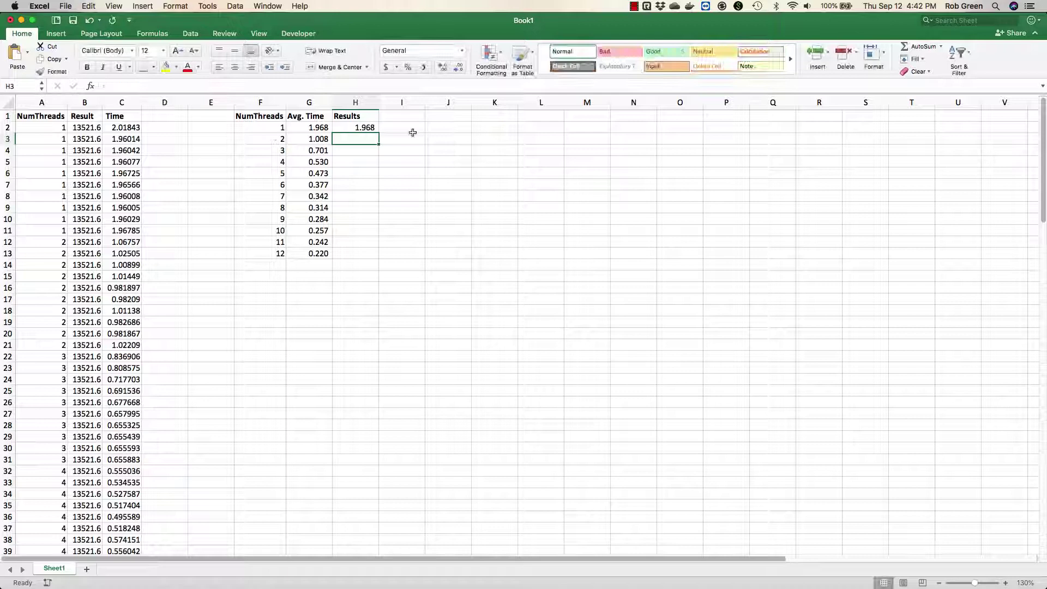
{"action": "left_click", "coordinate": [365, 130]}
{"action": "double_click", "coordinate": [370, 129]}
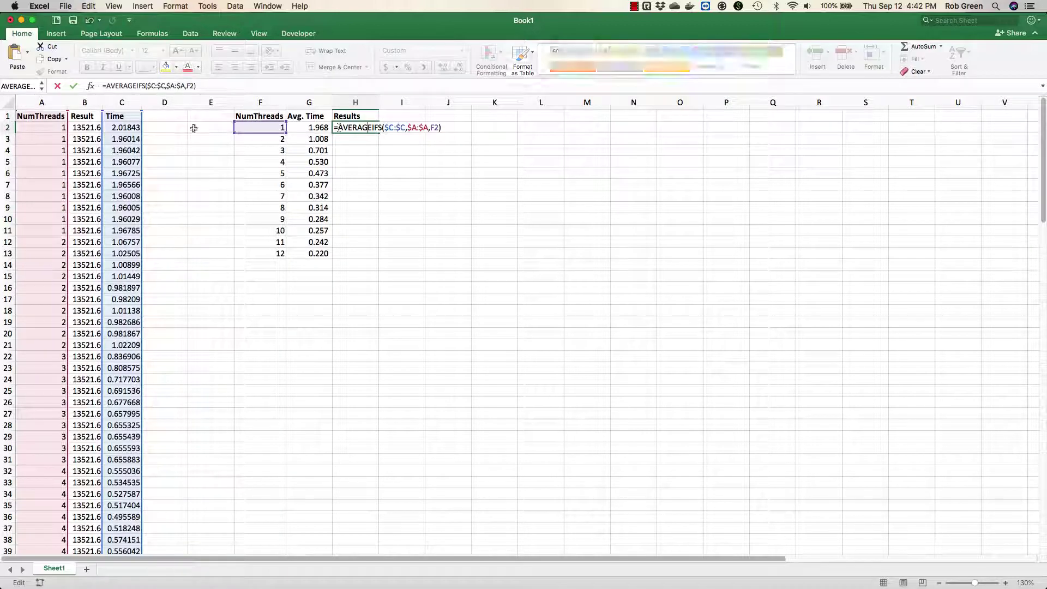
{"action": "left_click_drag", "start_coordinate": [140, 127], "coordinate": [98, 129]}
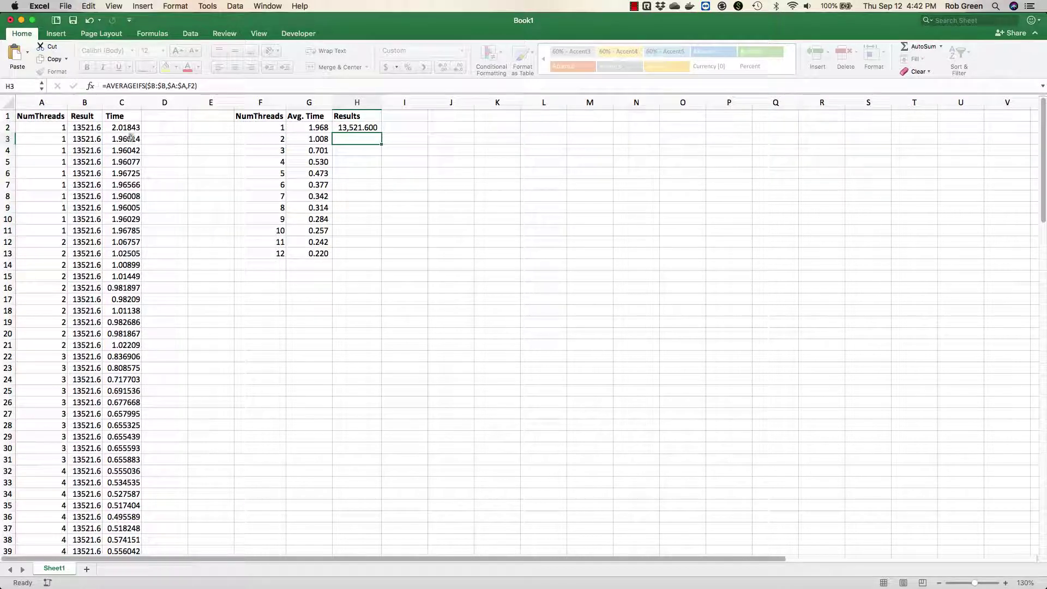
{"action": "left_click_drag", "start_coordinate": [382, 131], "coordinate": [376, 259]}
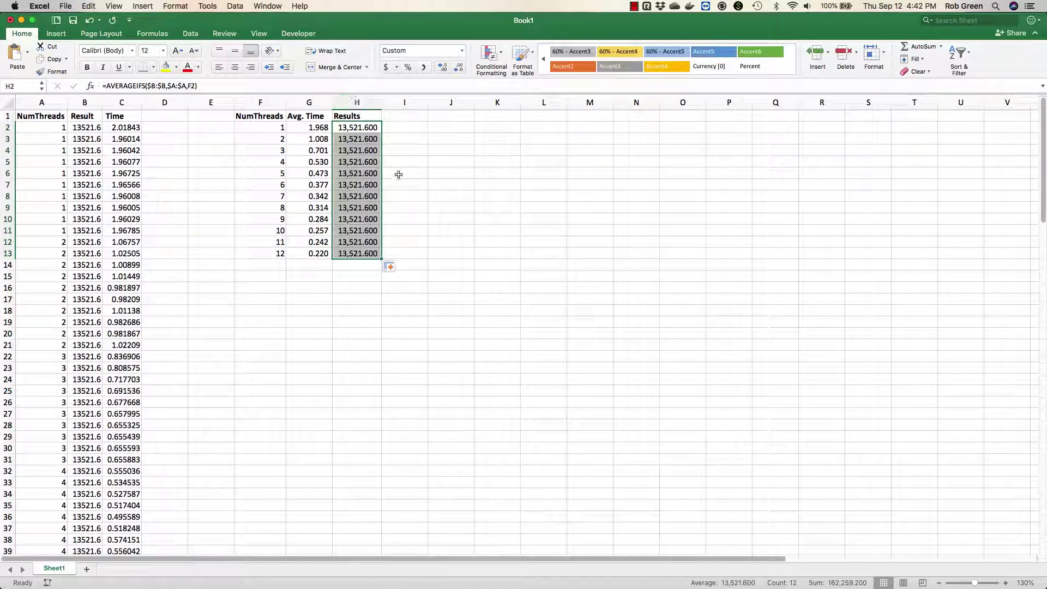
Center the F1:H1 headers, then select the thread counts and average times
{"action": "left_click_drag", "start_coordinate": [352, 117], "coordinate": [261, 93]}
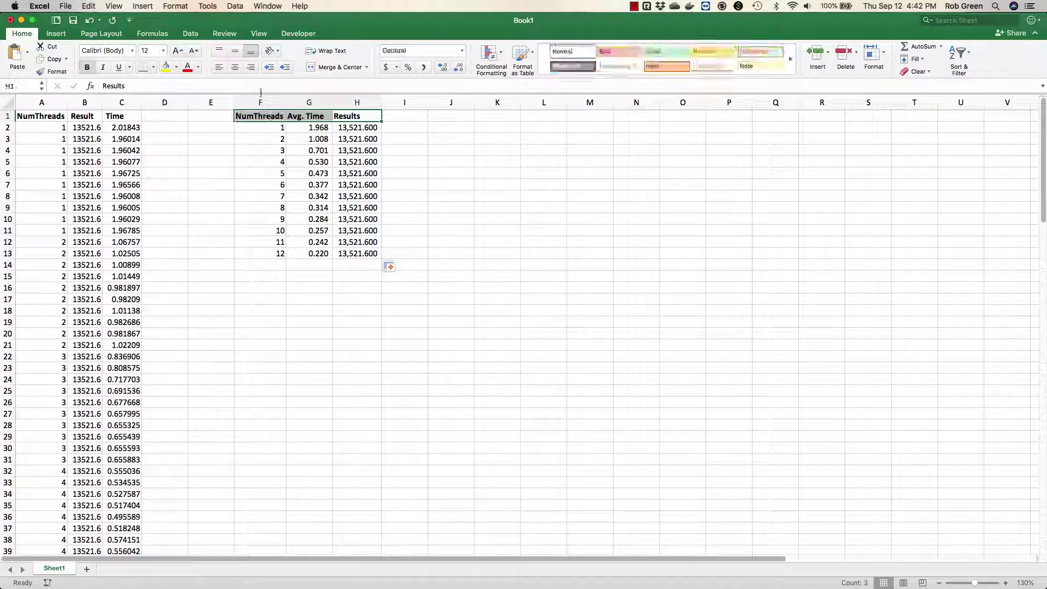
{"action": "left_click", "coordinate": [235, 67]}
{"action": "left_click", "coordinate": [423, 173]}
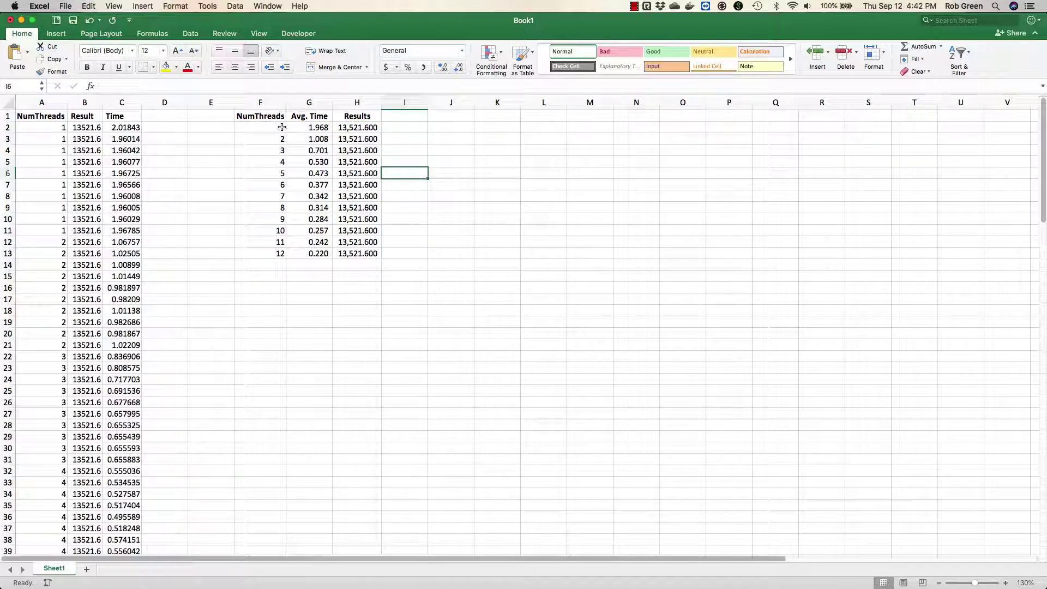
{"action": "left_click_drag", "start_coordinate": [278, 128], "coordinate": [281, 252]}
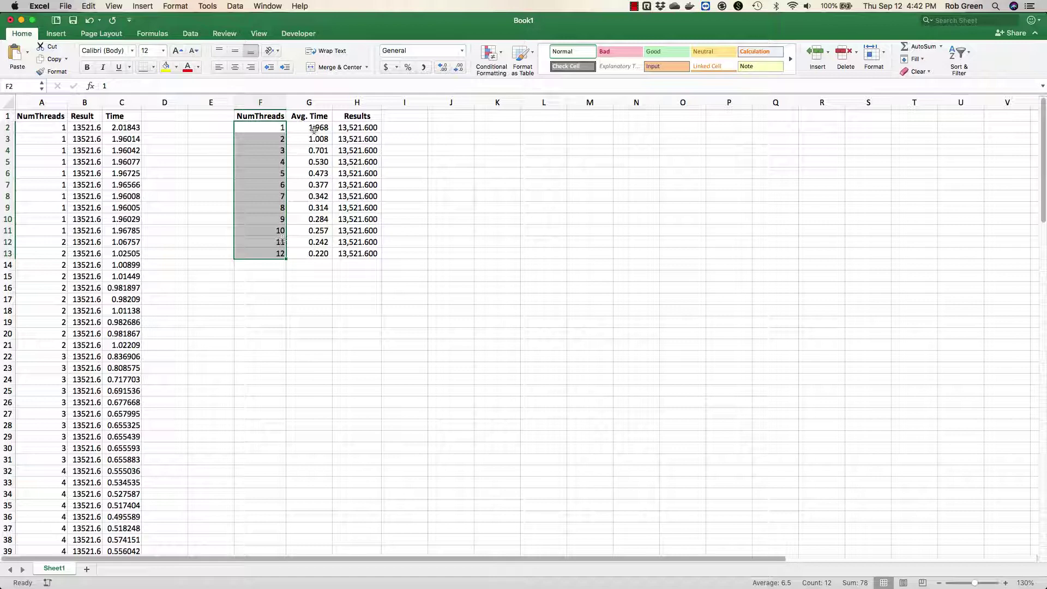
{"action": "left_click_drag", "start_coordinate": [314, 130], "coordinate": [314, 252]}
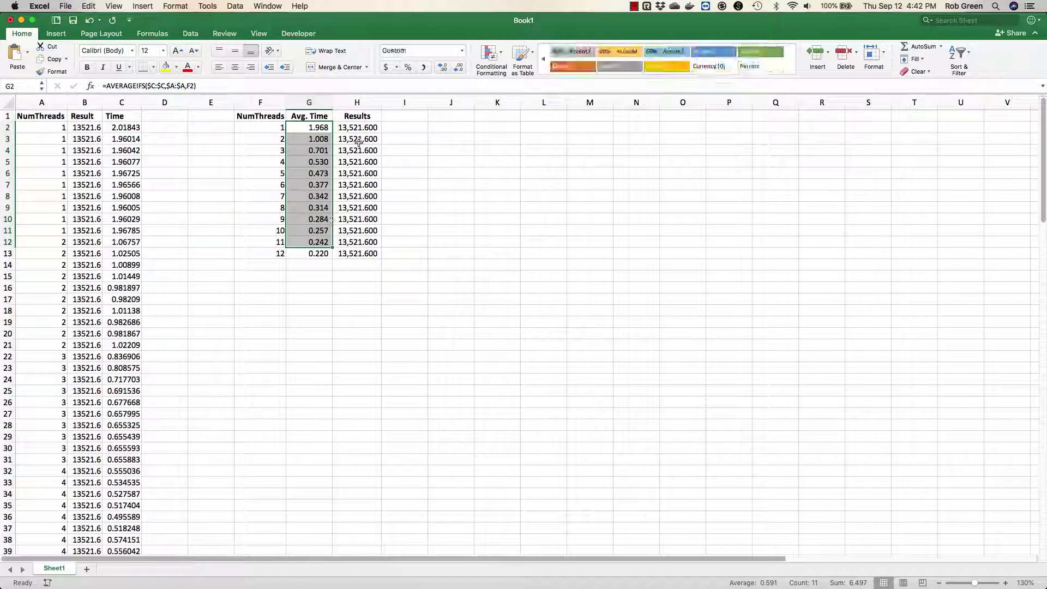
Add a Speedup header in I1 and enter =G2/G2 in I2, giving 1
{"action": "left_click", "coordinate": [393, 119]}
{"action": "type", "text": "Speedup"}
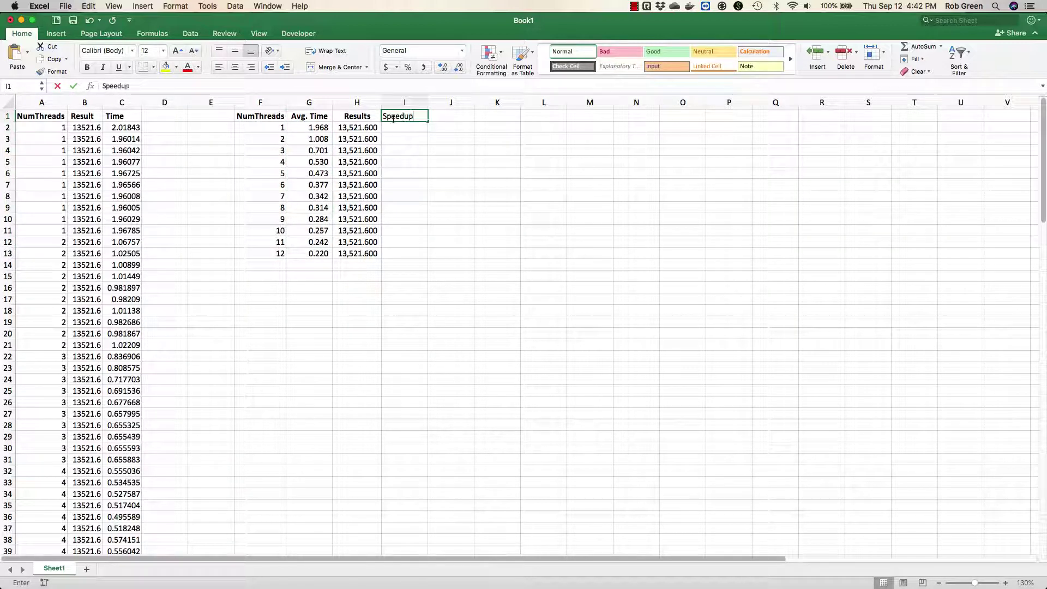
{"action": "key", "text": "Return"}
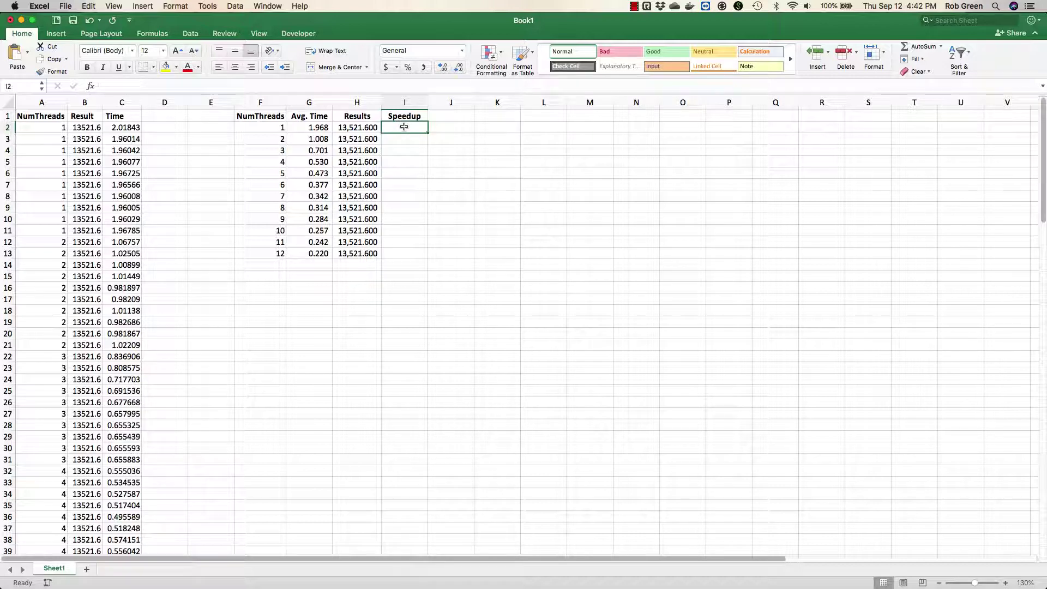
{"action": "type", "text": "="}
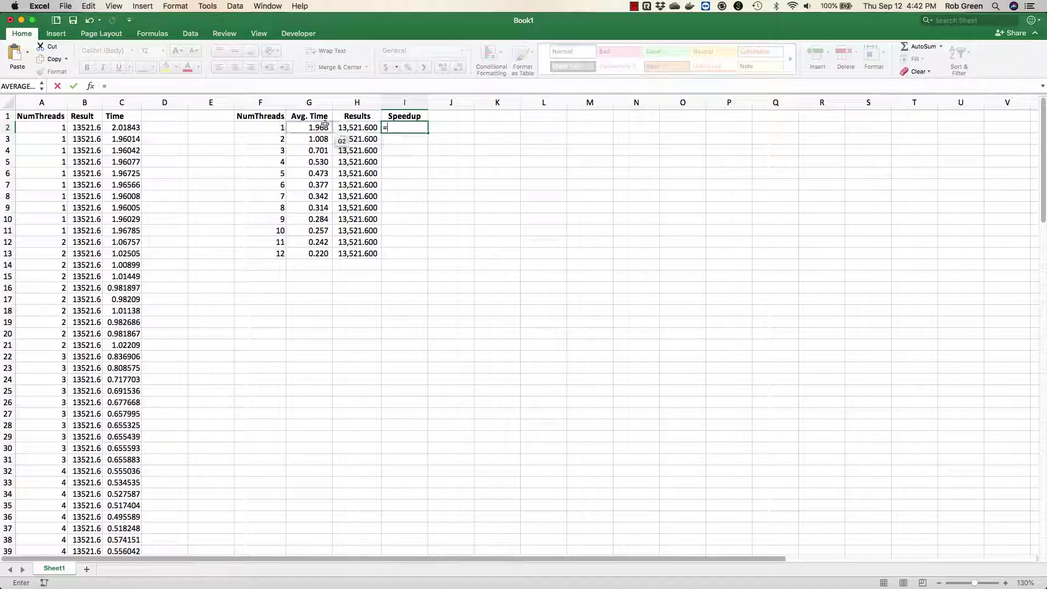
{"action": "left_click", "coordinate": [326, 127]}
{"action": "type", "text": "/"}
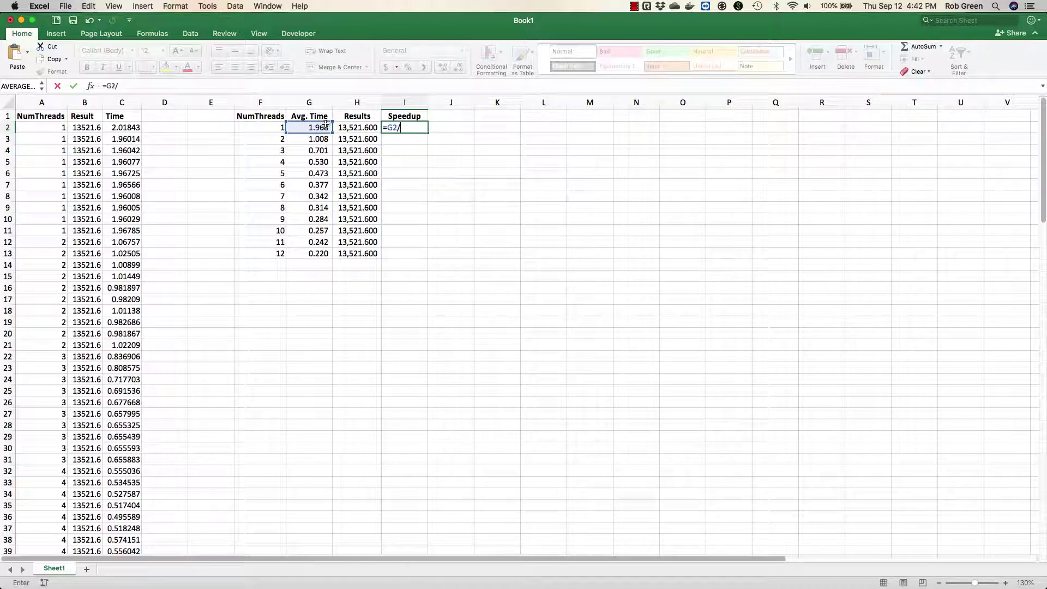
{"action": "left_click", "coordinate": [325, 127]}
{"action": "key", "text": "Return"}
Enter =G2/G3 in I3 for a two-thread speedup of 1.95284036
{"action": "type", "text": "="}
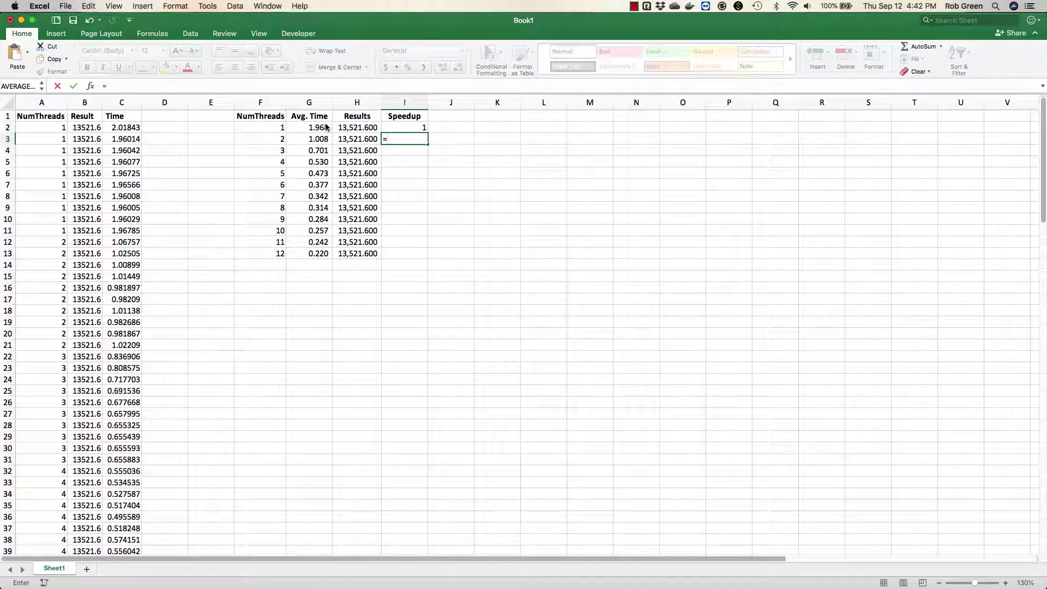
{"action": "left_click", "coordinate": [325, 127]}
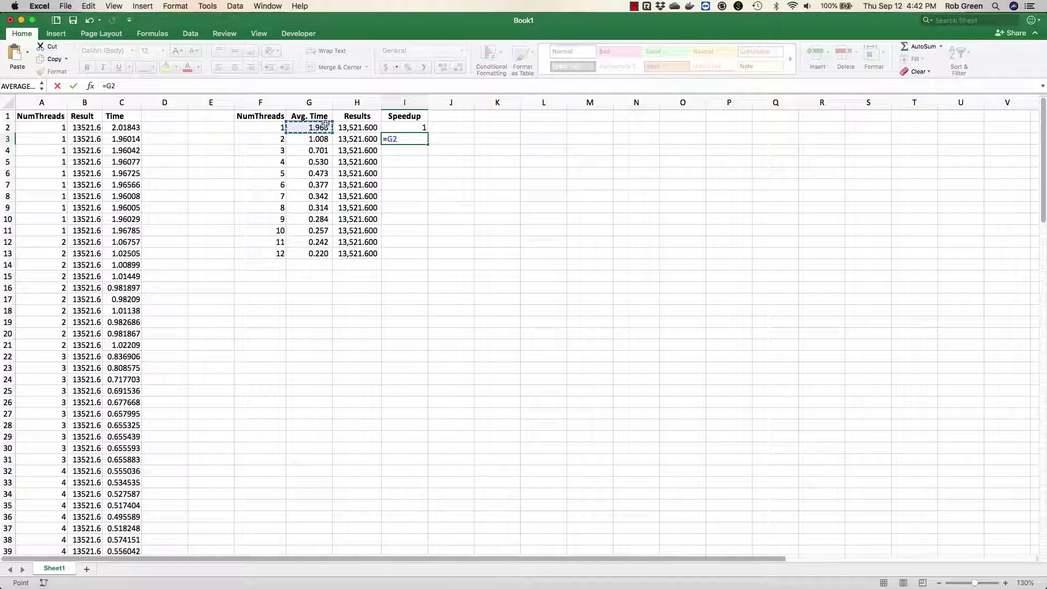
{"action": "type", "text": "/"}
{"action": "left_click", "coordinate": [326, 138]}
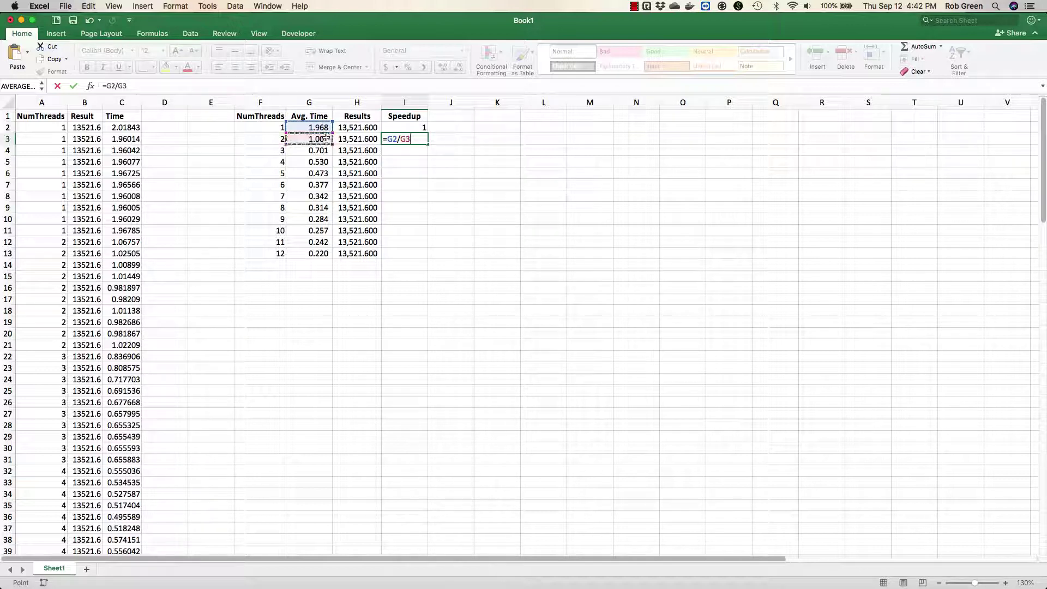
{"action": "left_click", "coordinate": [394, 140]}
{"action": "key", "text": "Return"}
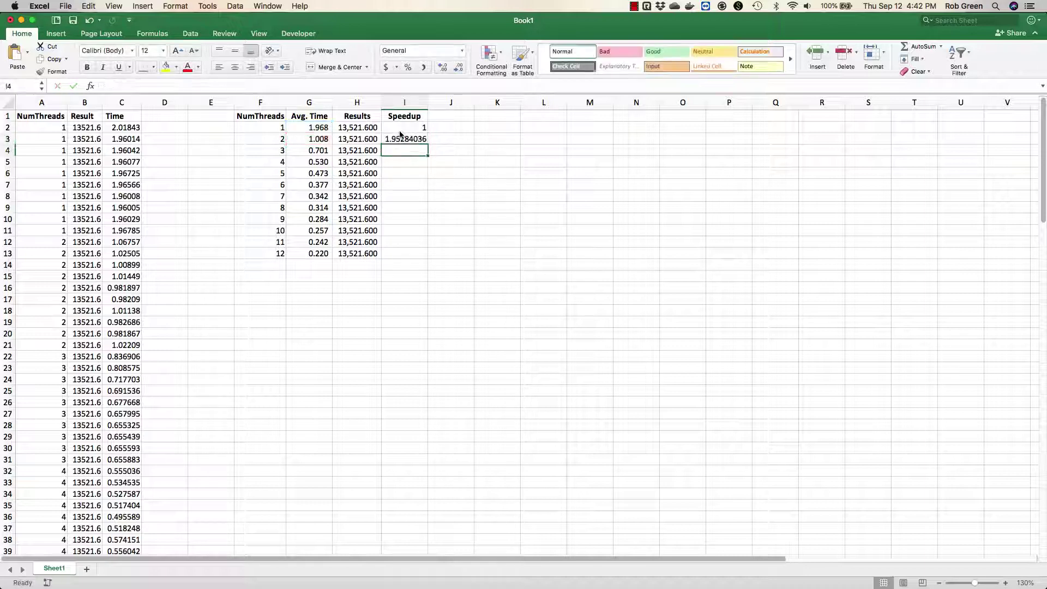
Fill the two-thread speedup formula down to row 13 and inspect the formulas in rows 12 and 13
{"action": "left_click", "coordinate": [420, 140]}
{"action": "left_click_drag", "start_coordinate": [428, 144], "coordinate": [428, 257]}
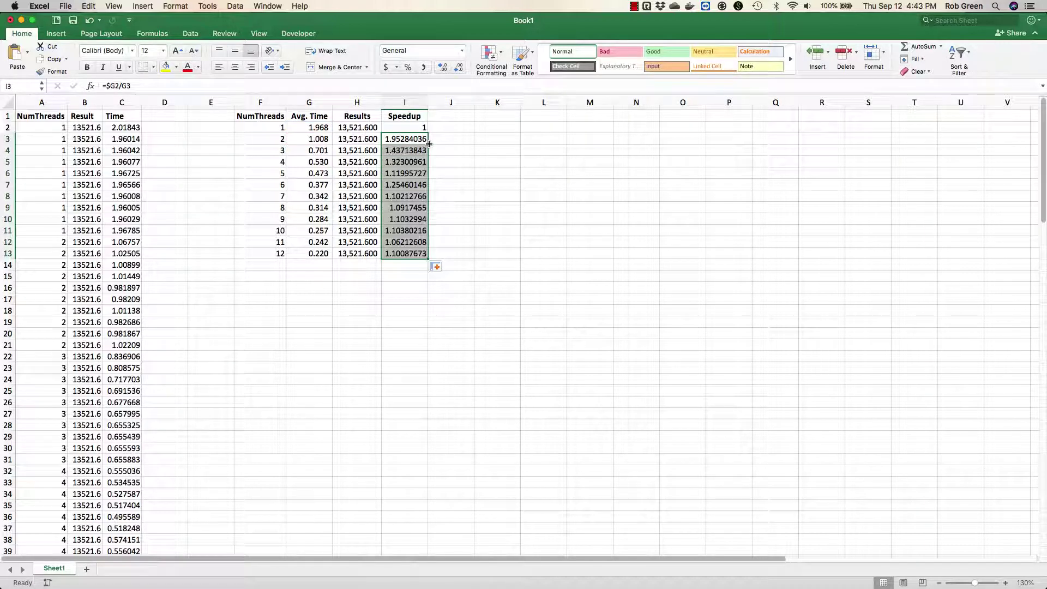
{"action": "double_click", "coordinate": [398, 254]}
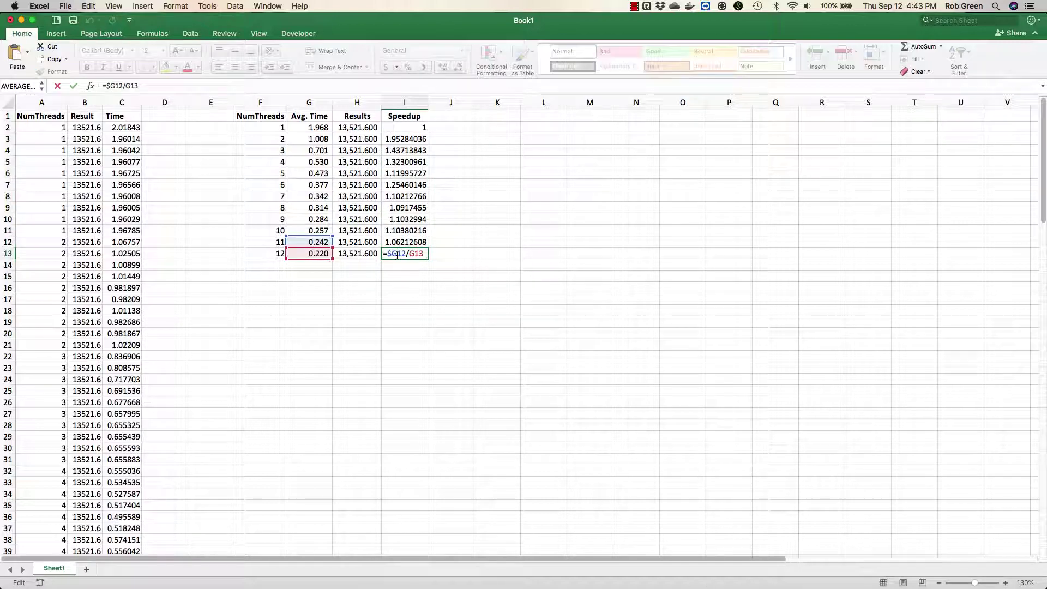
{"action": "key", "text": "Return"}
{"action": "double_click", "coordinate": [398, 242]}
{"action": "key", "text": "Return"}
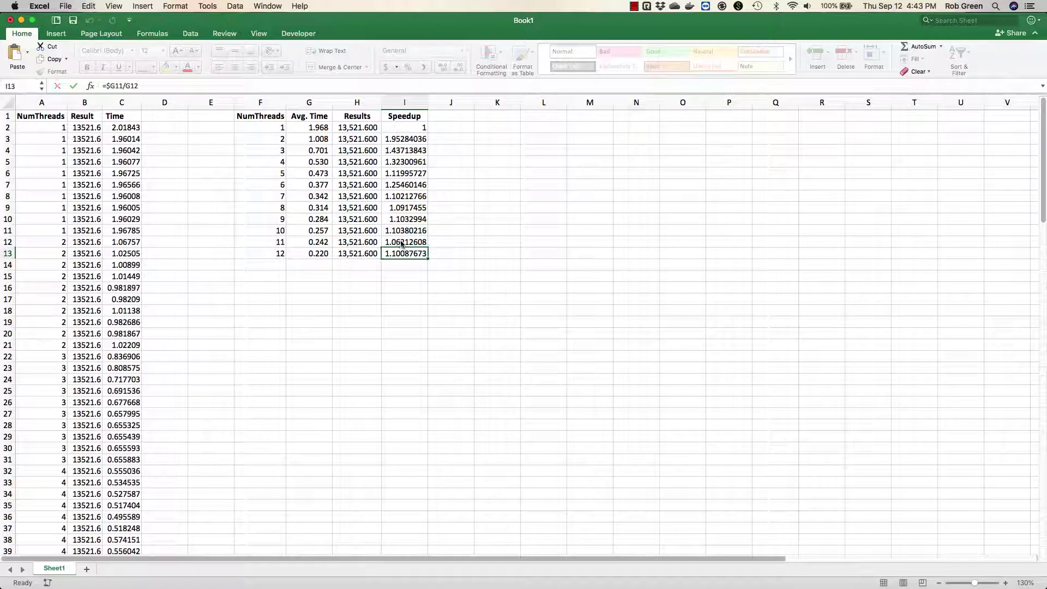
Correct I3 to =G$2/G3, refill it down to I13, and show the speedups with two decimals
{"action": "double_click", "coordinate": [396, 139]}
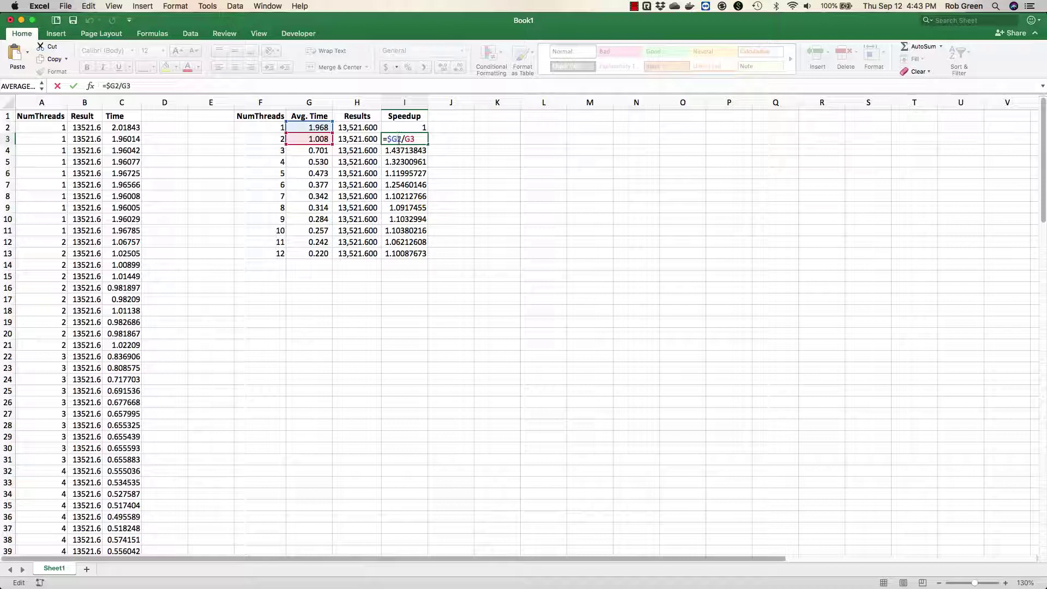
{"action": "type", "text": "$"}
{"action": "key", "text": "BackSpace"}
{"action": "key", "text": "ctrl+Return"}
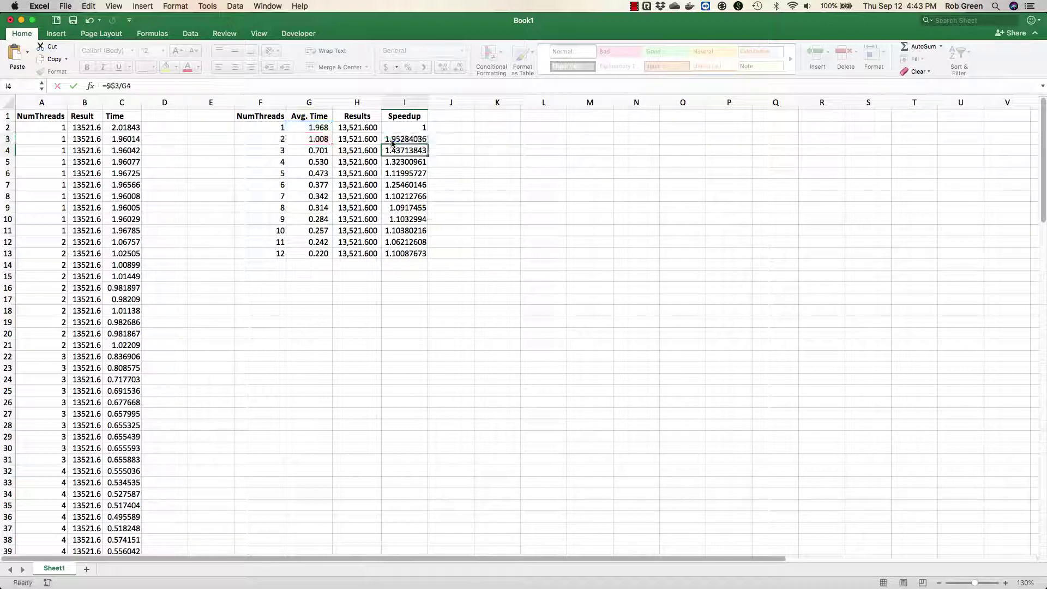
{"action": "double_click", "coordinate": [426, 144]}
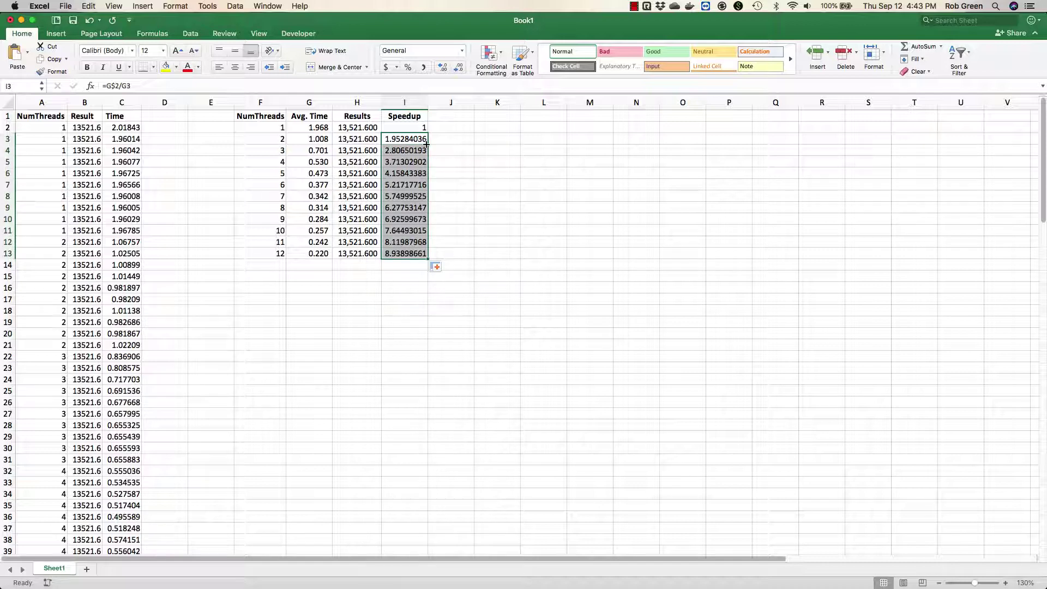
{"action": "left_click", "coordinate": [423, 67]}
{"action": "left_click", "coordinate": [444, 183]}
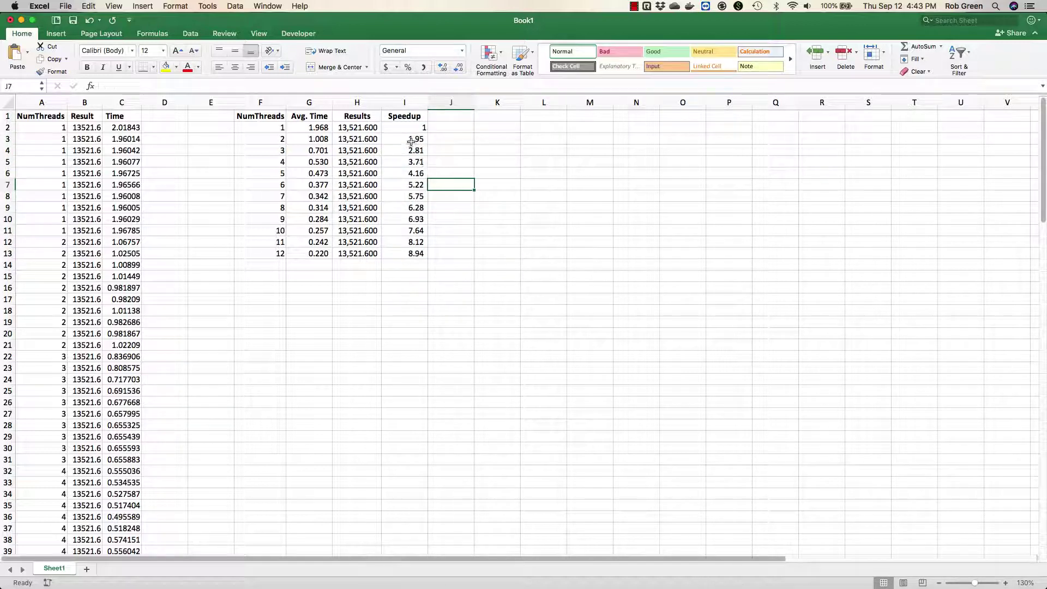
{"action": "left_click_drag", "start_coordinate": [411, 142], "coordinate": [421, 254]}
Enter the header 'Efficiency' in J1
{"action": "left_click", "coordinate": [439, 116]}
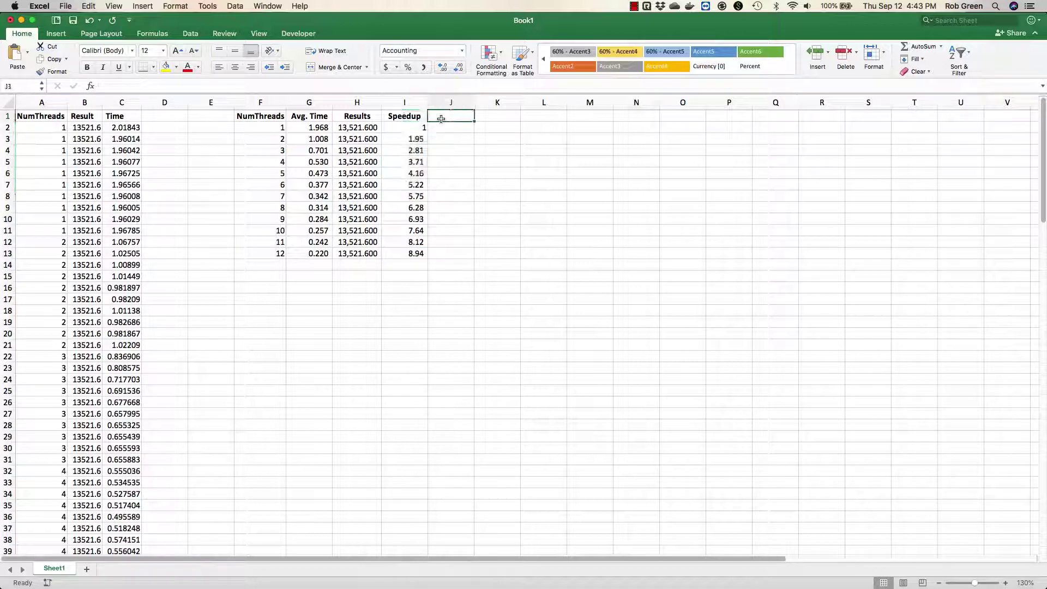
{"action": "type", "text": "Effice"}
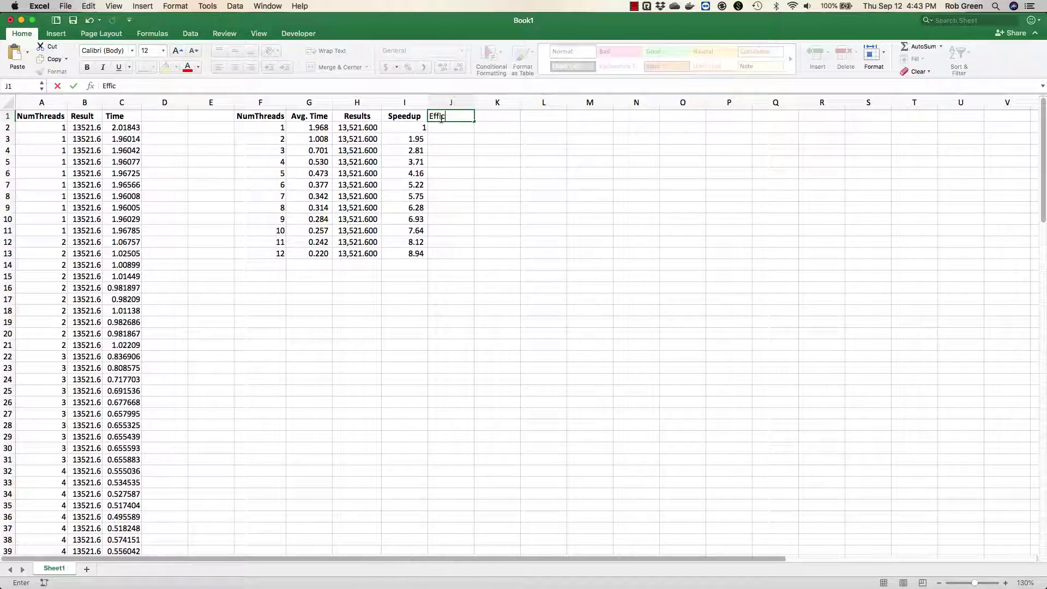
{"action": "key", "text": "BackSpace"}
{"action": "type", "text": "iency"}
{"action": "key", "text": "Return"}
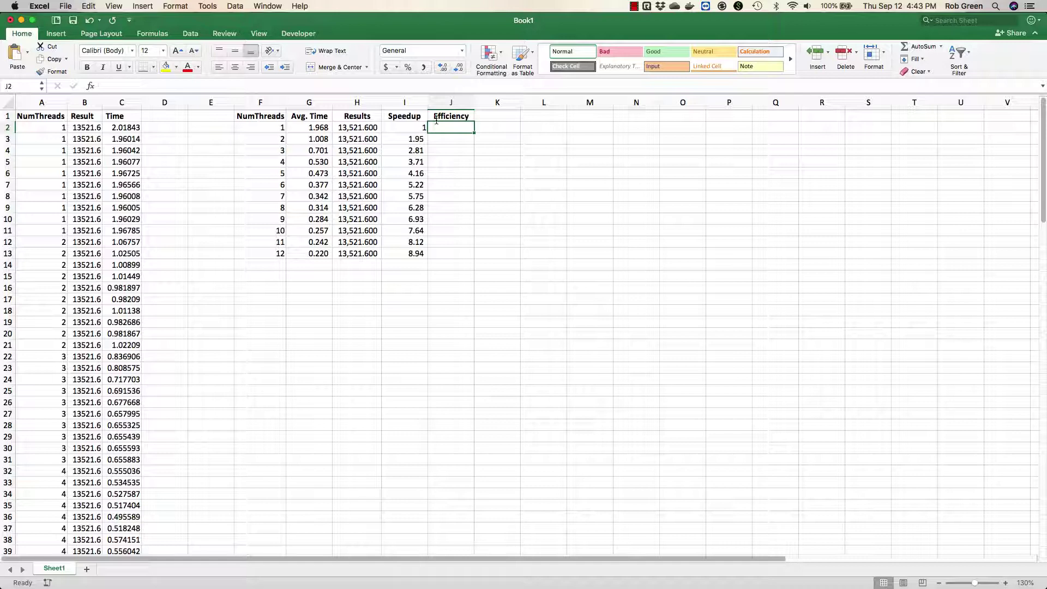
Enter =I2/F2 in J2 and fill it down to J13
{"action": "type", "text": "=I2/"}
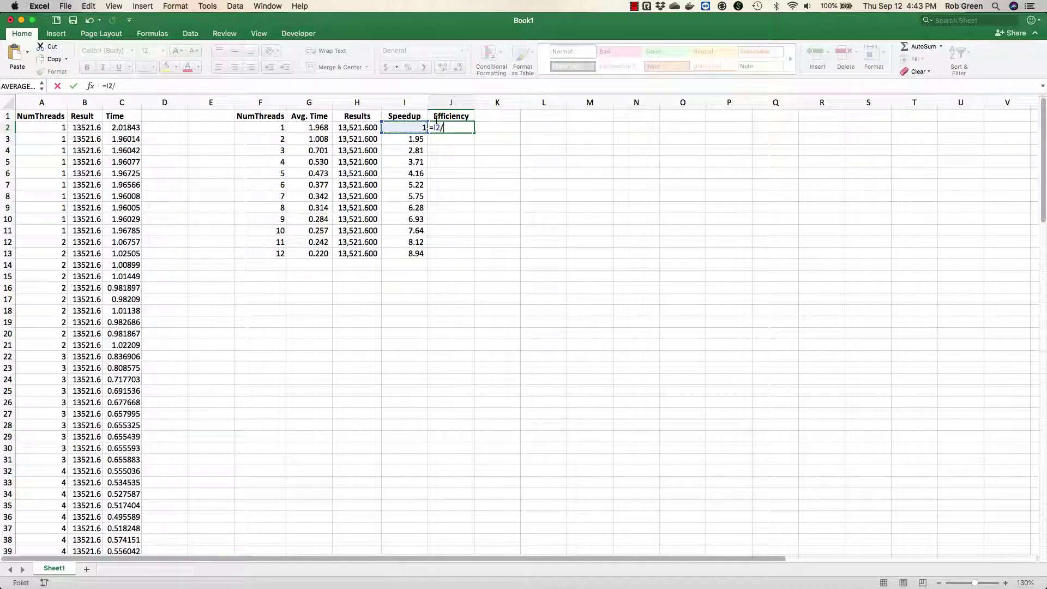
{"action": "left_click", "coordinate": [278, 128]}
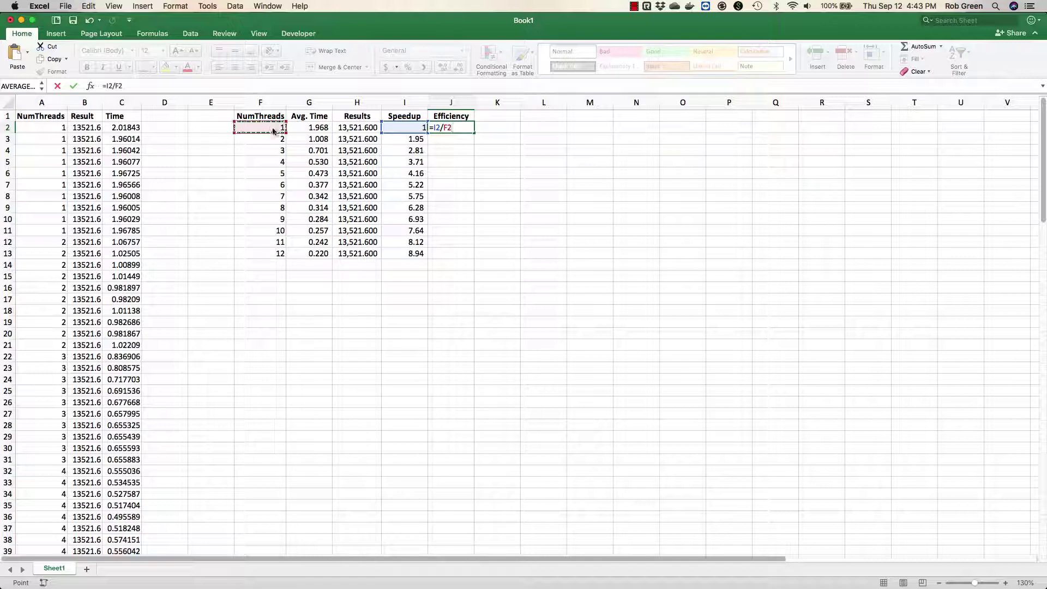
{"action": "key", "text": "Return"}
{"action": "left_click", "coordinate": [461, 129]}
{"action": "left_click_drag", "start_coordinate": [474, 133], "coordinate": [490, 263]}
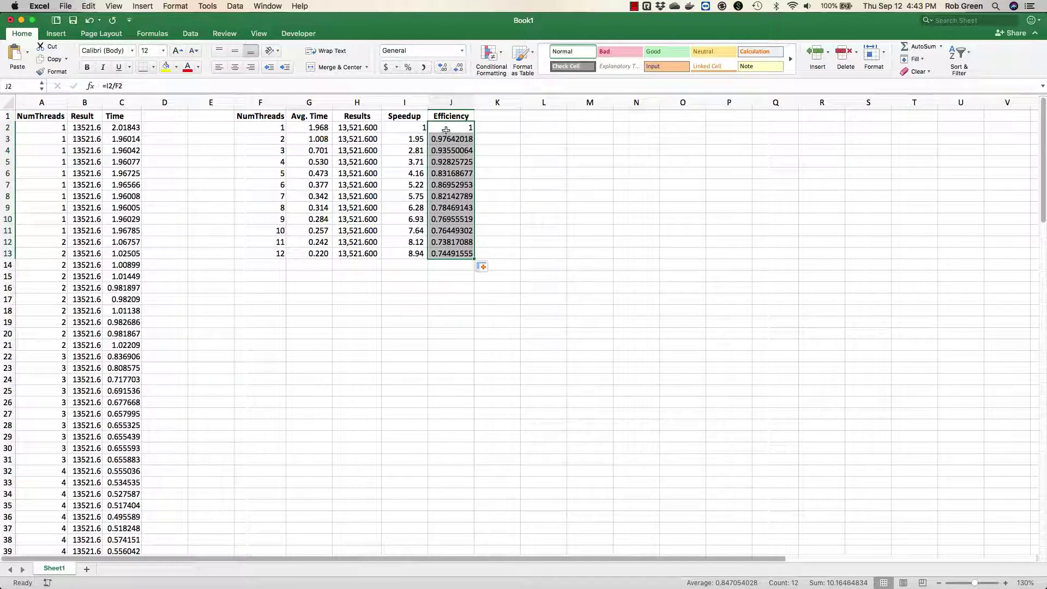
Format the efficiency values as percentages with two decimal places
{"action": "left_click", "coordinate": [425, 70]}
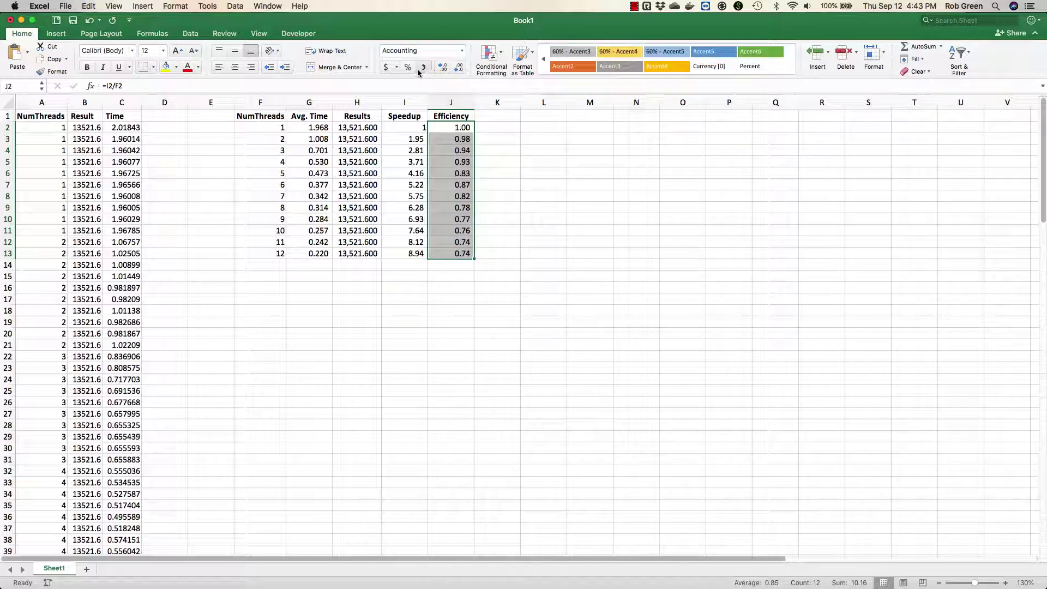
{"action": "left_click", "coordinate": [411, 69]}
{"action": "left_click", "coordinate": [443, 67]}
{"action": "left_click", "coordinate": [443, 67]}
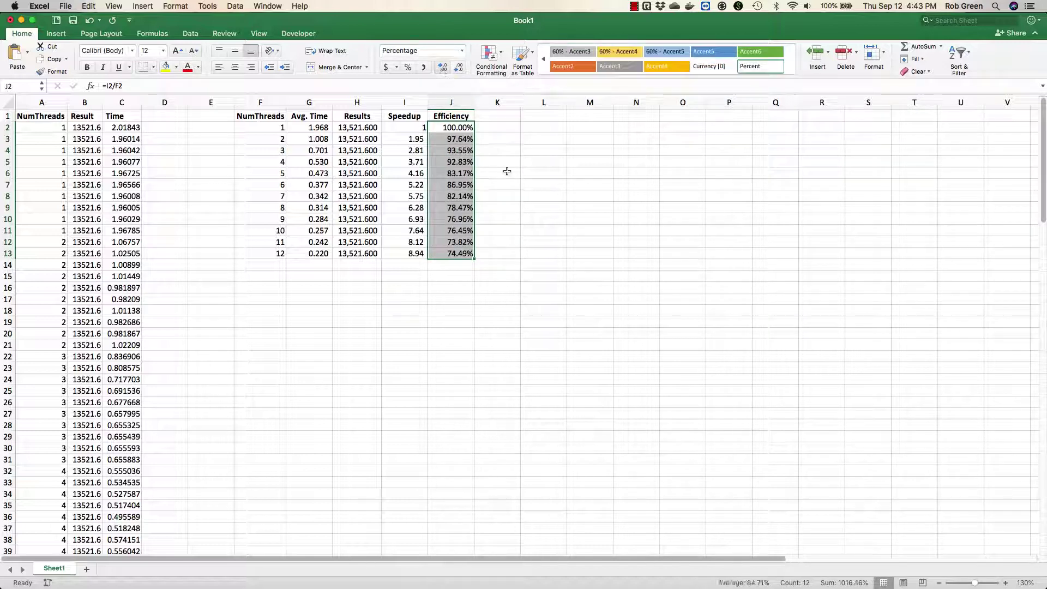
{"action": "left_click", "coordinate": [528, 199]}
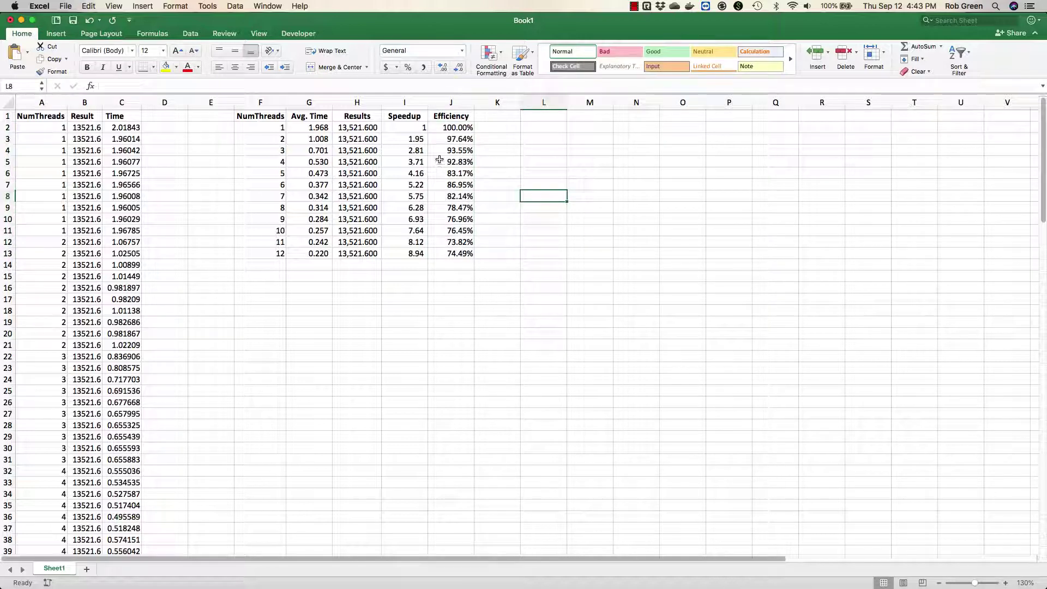
Enter the header 'Karp-Flatt' in K1
{"action": "left_click", "coordinate": [492, 116]}
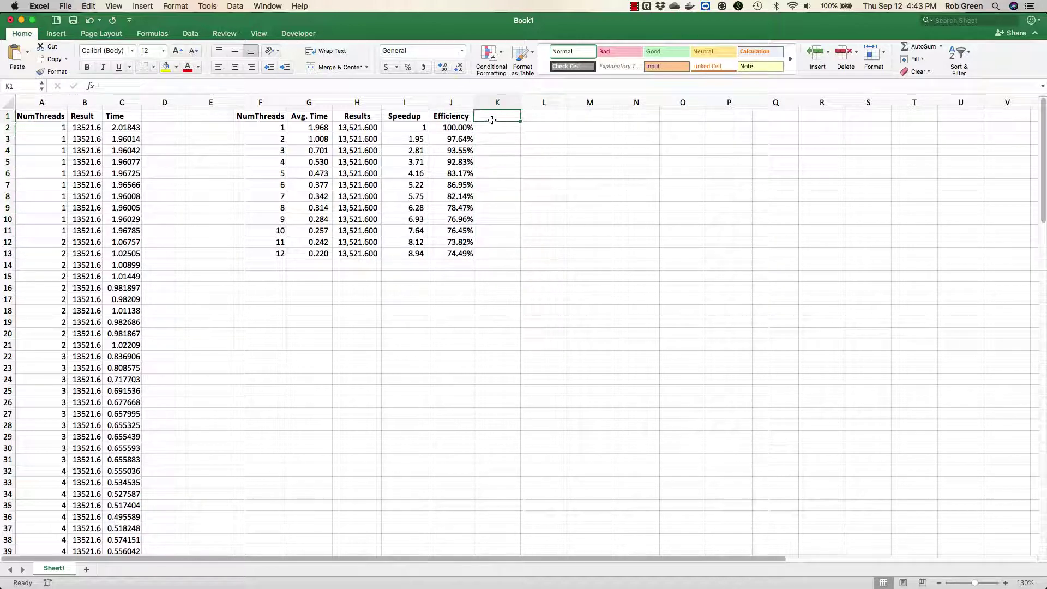
{"action": "type", "text": "Karp"}
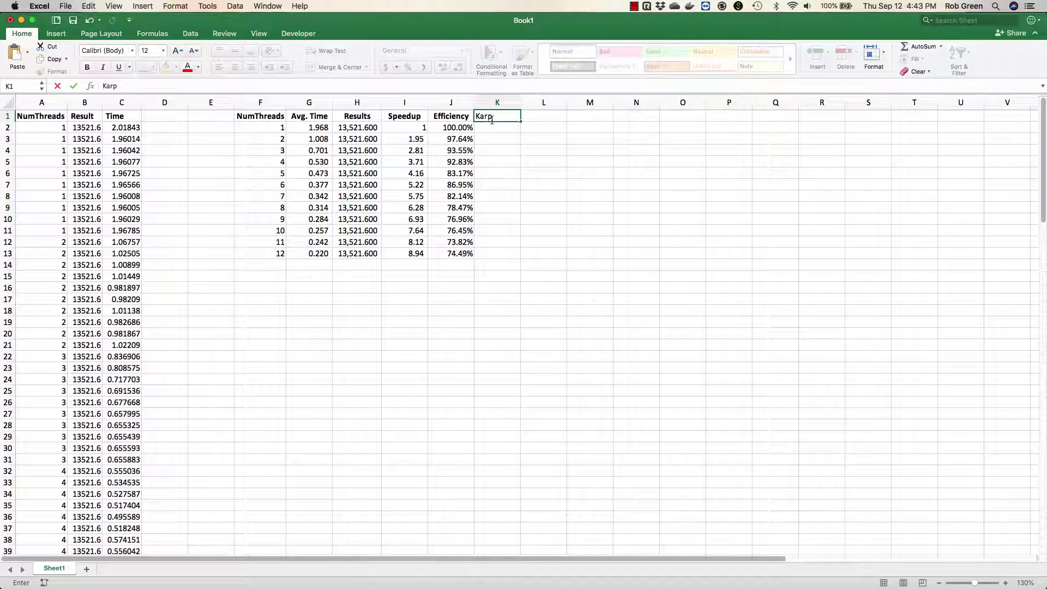
{"action": "type", "text": "-Flatt"}
{"action": "key", "text": "Return"}
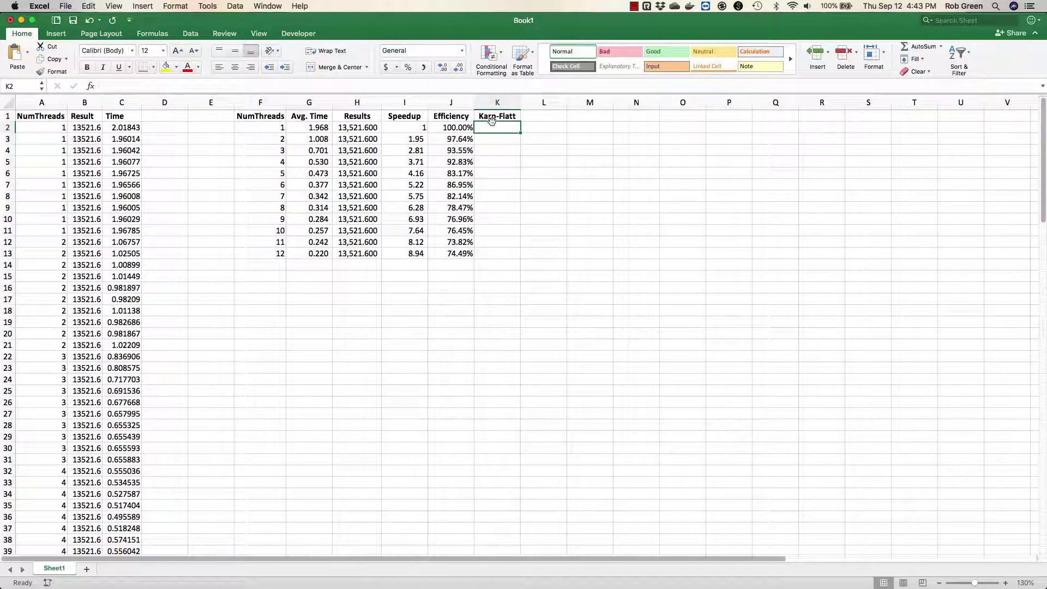
Enter the Karp-Flatt formula =(1/I2-1/F2)/(1-1/F2) in K2
{"action": "type", "text": "="}
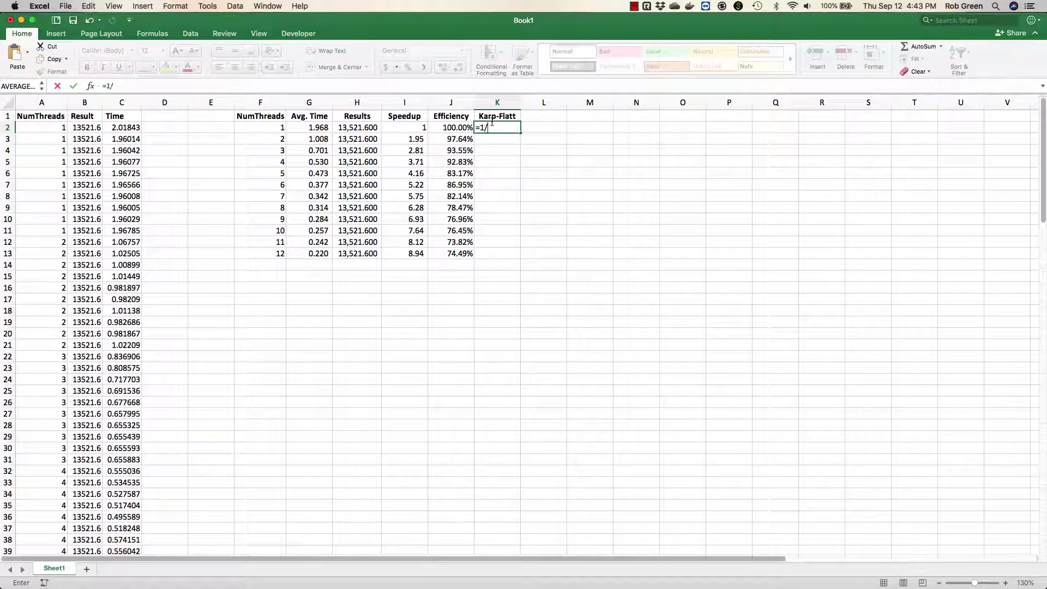
{"action": "type", "text": "1/"}
{"action": "left_click", "coordinate": [423, 127]}
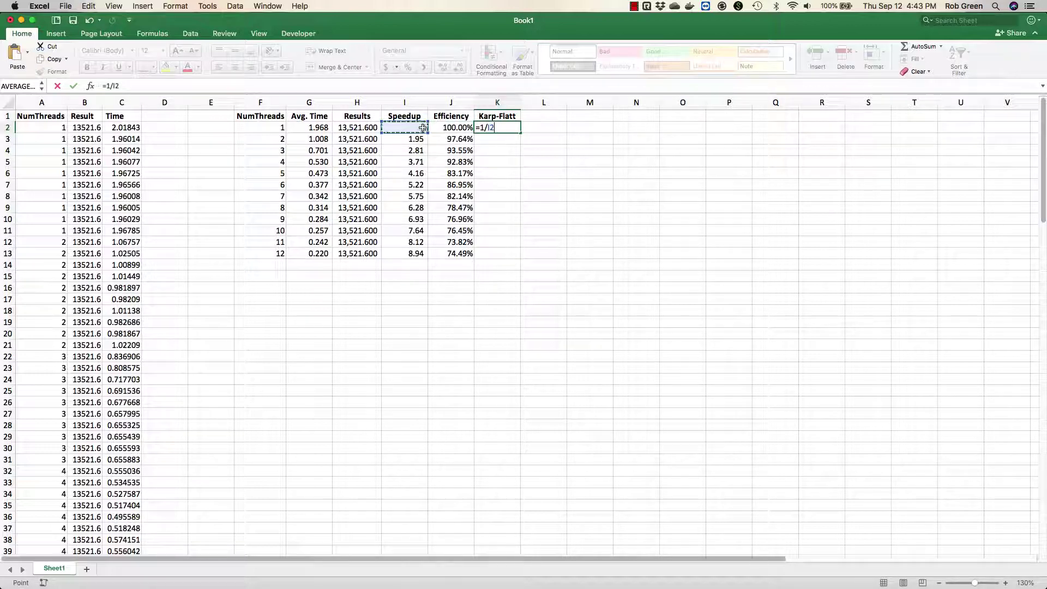
{"action": "type", "text": "-1/"}
{"action": "left_click", "coordinate": [278, 127]}
{"action": "type", "text": ")"}
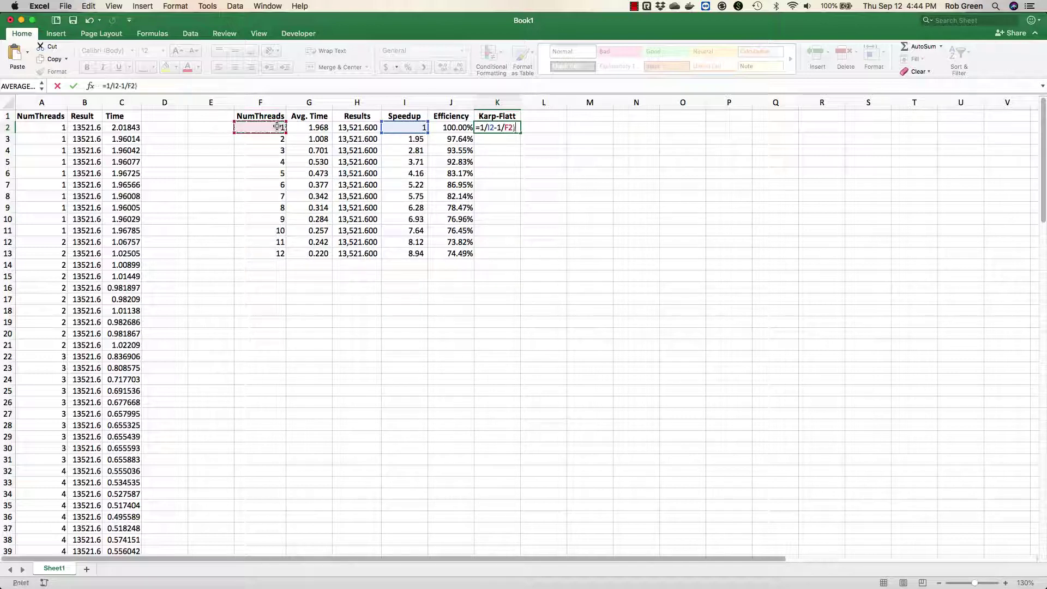
{"action": "left_click", "coordinate": [479, 128]}
{"action": "type", "text": "("}
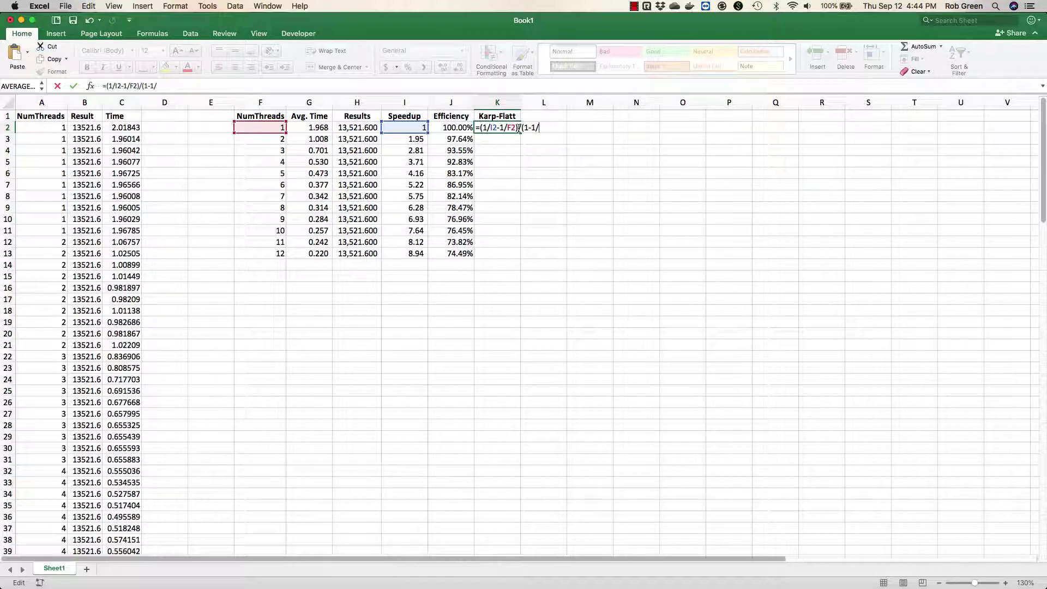
{"action": "type", "text": "/(1-1/"}
{"action": "left_click", "coordinate": [266, 129]}
{"action": "type", "text": ")"}
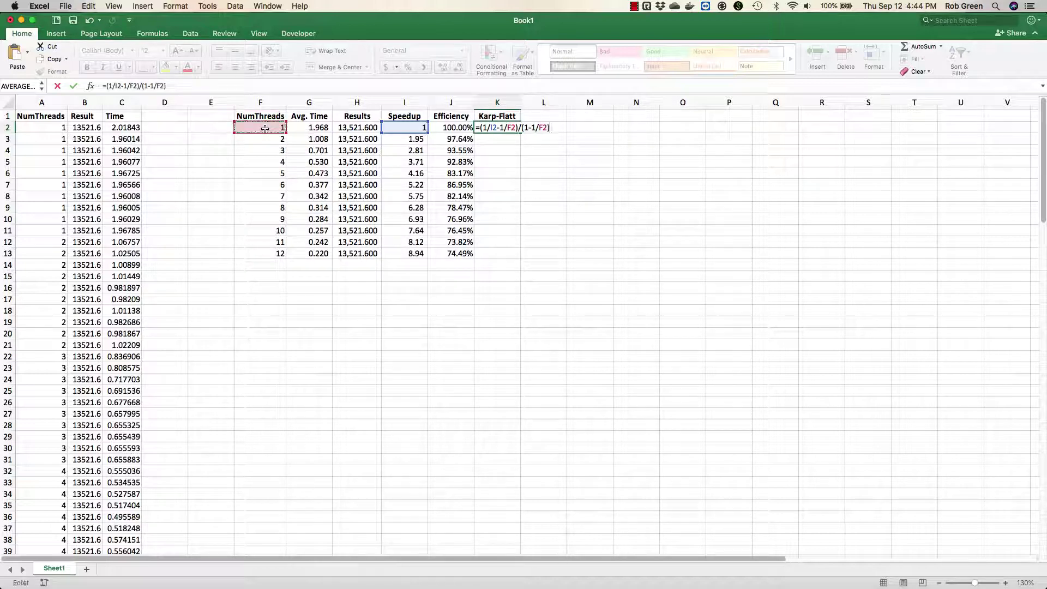
{"action": "key", "text": "Return"}
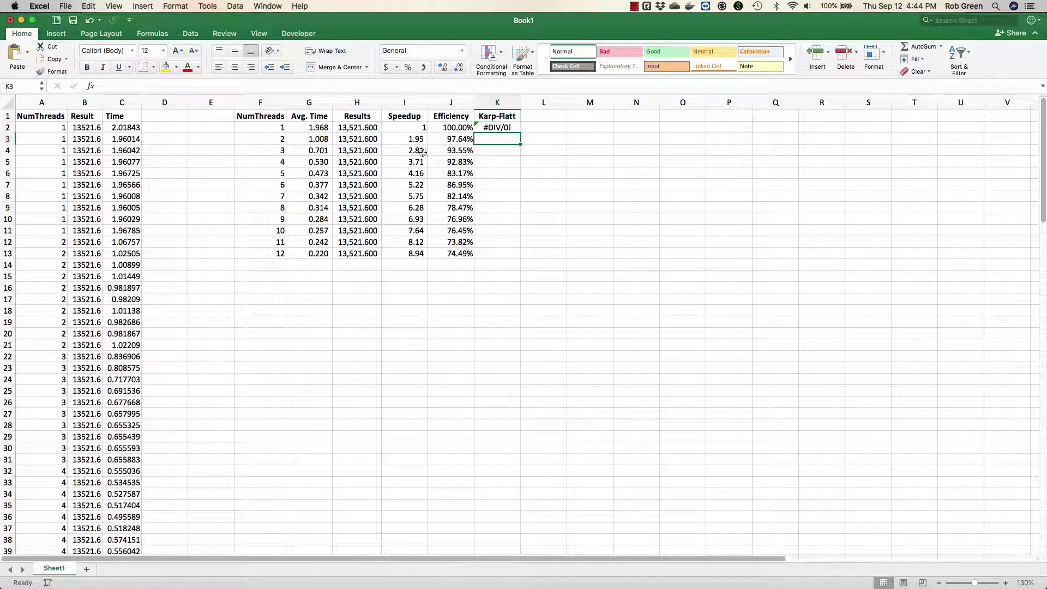
{"action": "double_click", "coordinate": [508, 127]}
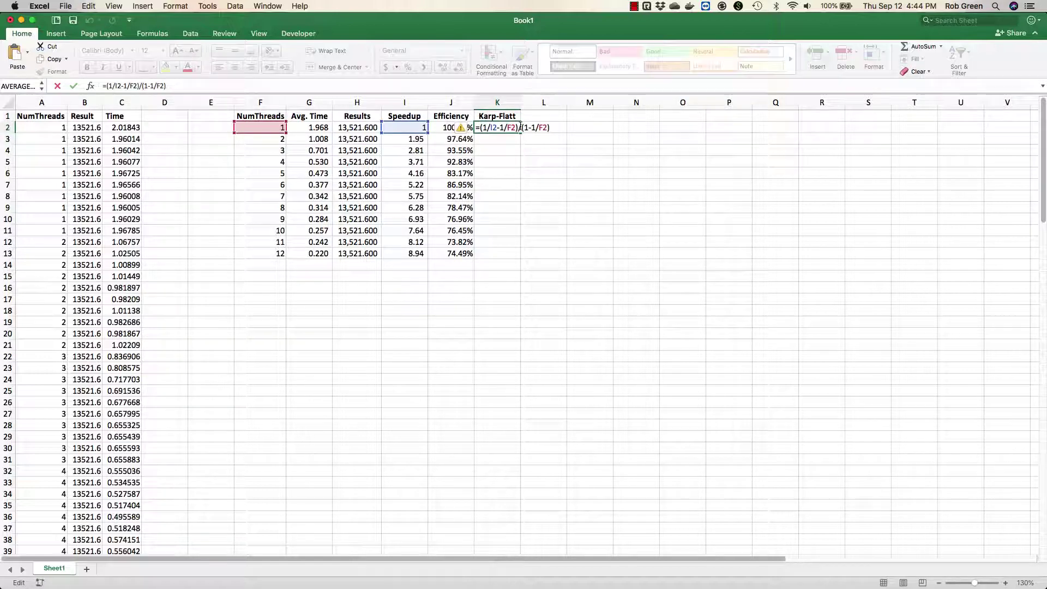
{"action": "key", "text": "Return"}
Fill the Karp-Flatt formula down to K13 and clear the #DIV/0! error in K2
{"action": "left_click", "coordinate": [518, 129]}
{"action": "left_click_drag", "start_coordinate": [521, 133], "coordinate": [530, 259]}
{"action": "left_click", "coordinate": [517, 130]}
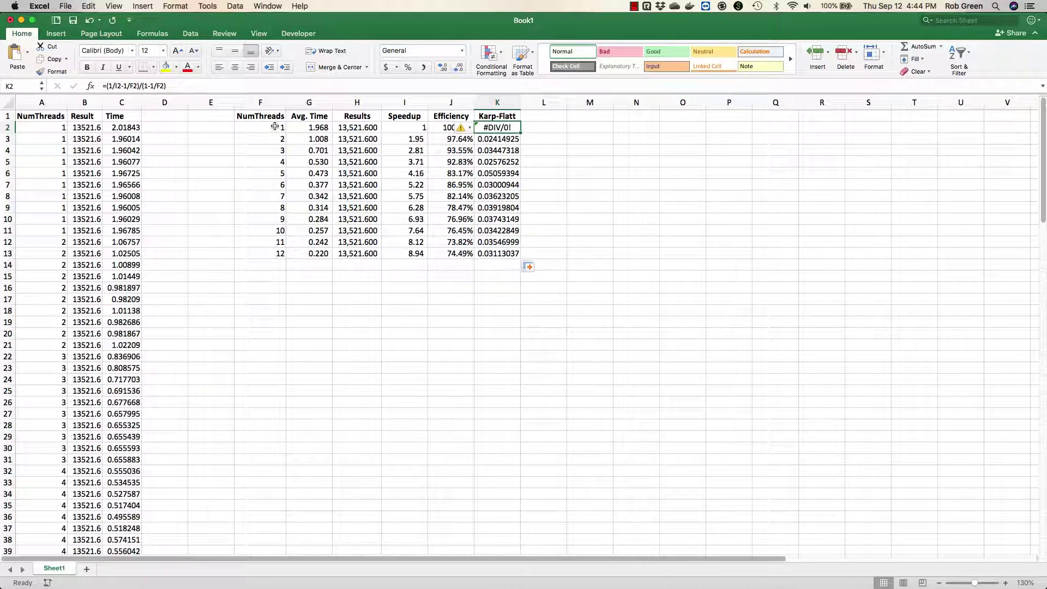
{"action": "key", "text": "Delete"}
Format the Karp-Flatt values in K3:K13 as percentages with two decimals
{"action": "left_click", "coordinate": [545, 159]}
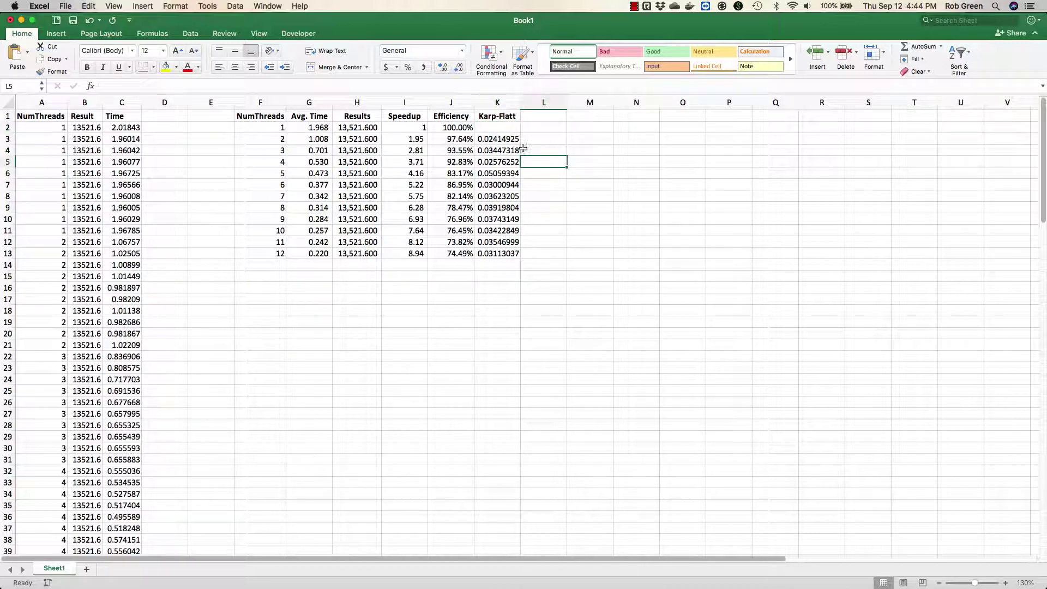
{"action": "left_click_drag", "start_coordinate": [510, 141], "coordinate": [507, 254]}
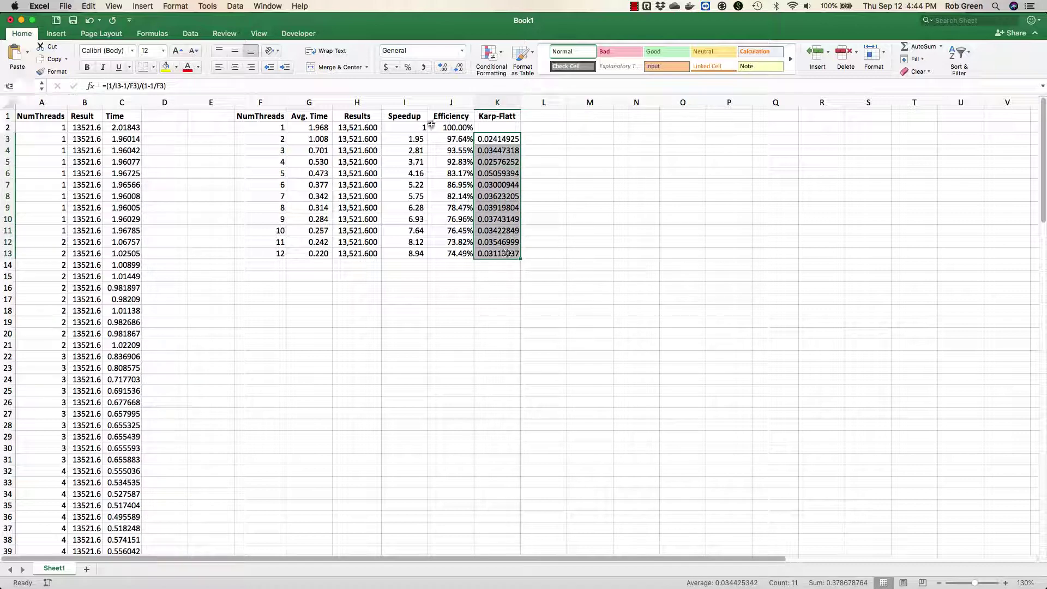
{"action": "left_click", "coordinate": [408, 67]}
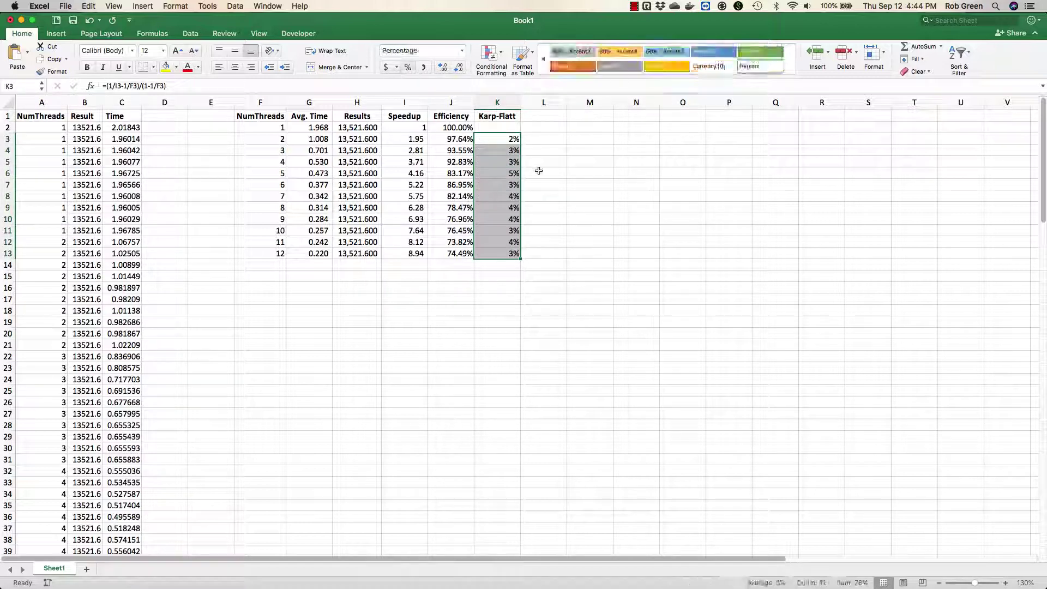
{"action": "left_click", "coordinate": [441, 67]}
{"action": "left_click", "coordinate": [442, 67]}
{"action": "left_click", "coordinate": [591, 219]}
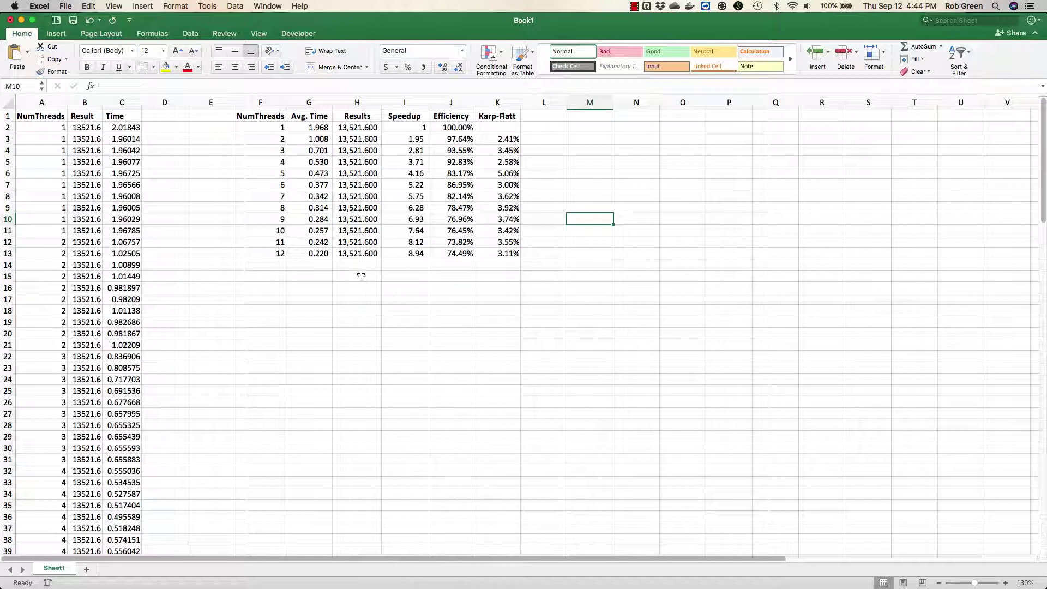
Insert a line chart with markers of the Avg. Time column and move it below the table
{"action": "left_click_drag", "start_coordinate": [309, 116], "coordinate": [323, 253]}
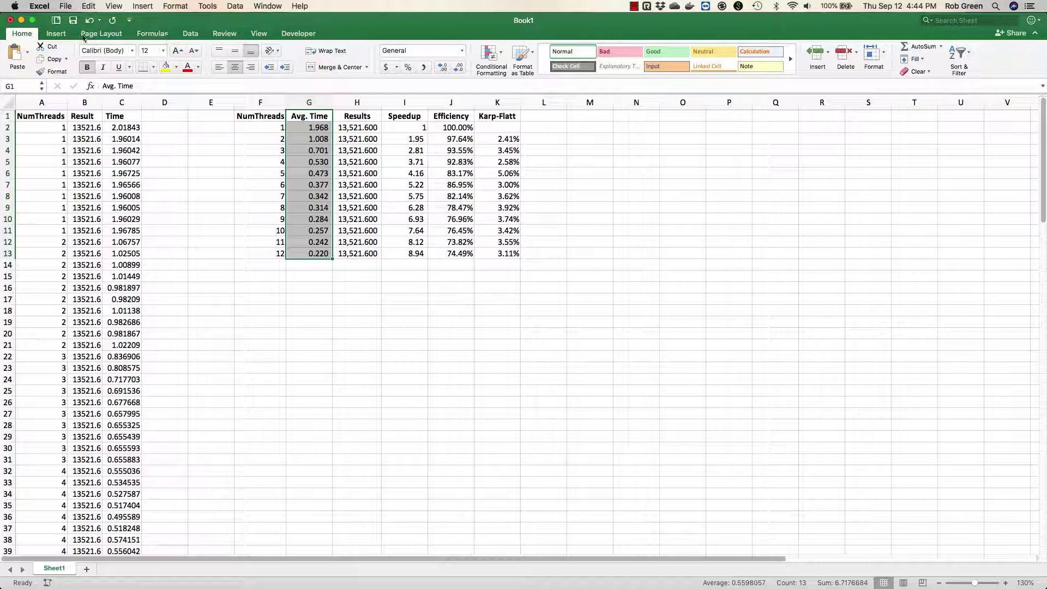
{"action": "left_click", "coordinate": [65, 36]}
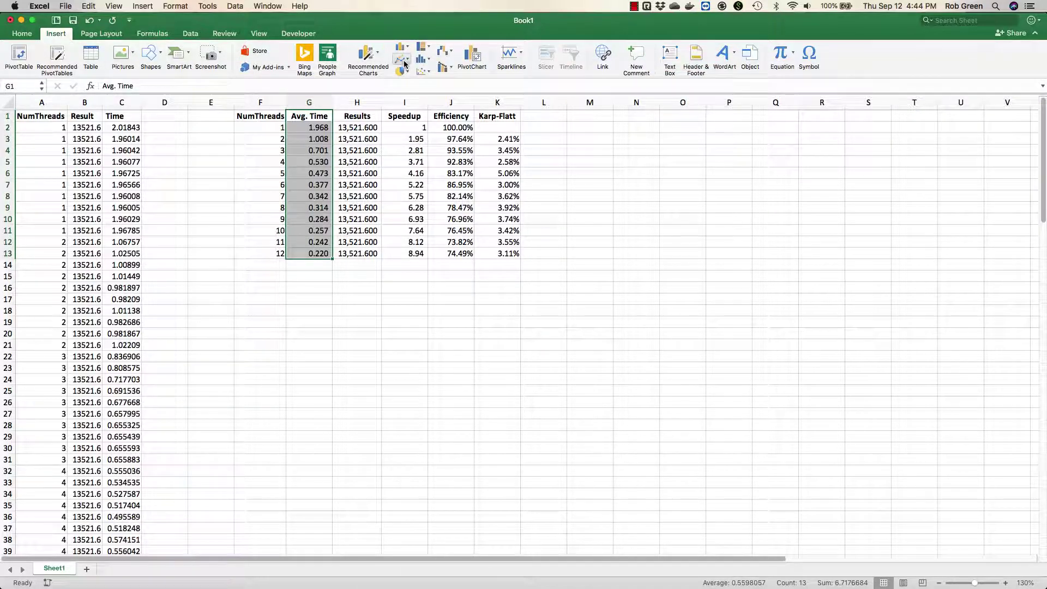
{"action": "left_click", "coordinate": [404, 64]}
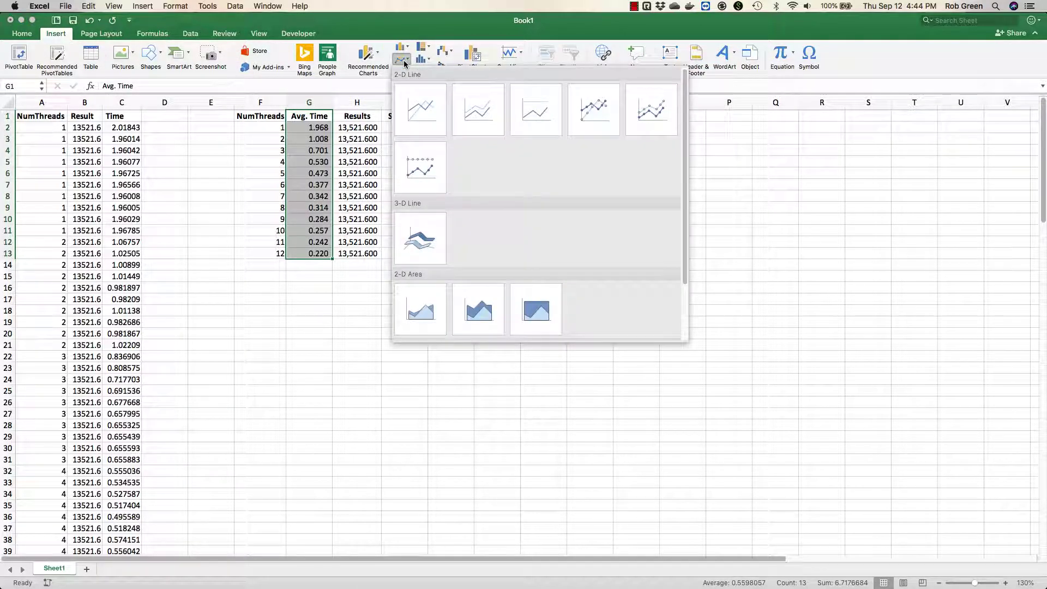
{"action": "left_click", "coordinate": [596, 111]}
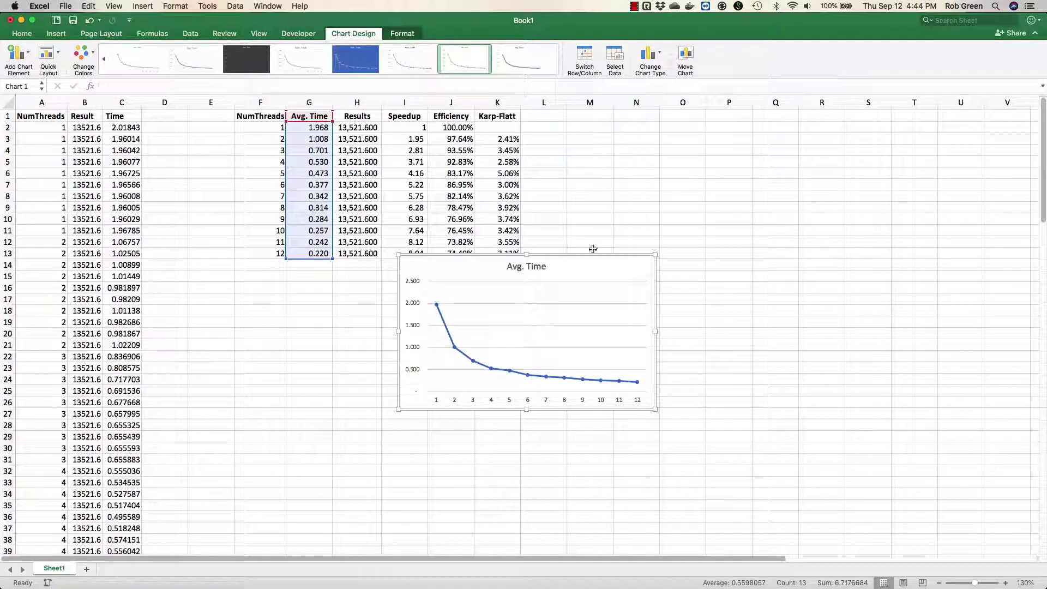
{"action": "left_click_drag", "start_coordinate": [591, 246], "coordinate": [466, 290]}
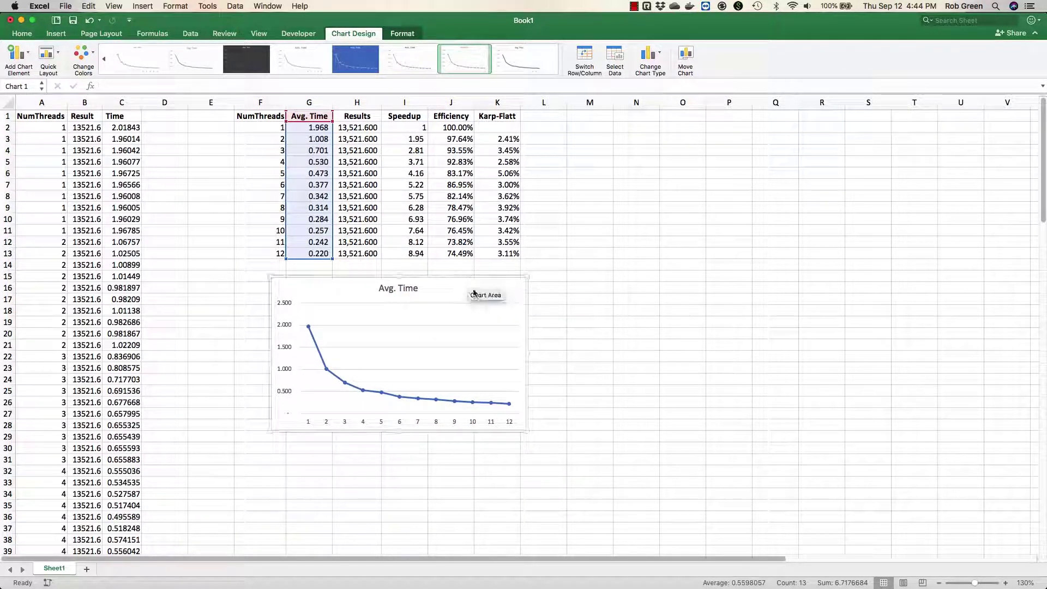
{"action": "right_click", "coordinate": [465, 291]}
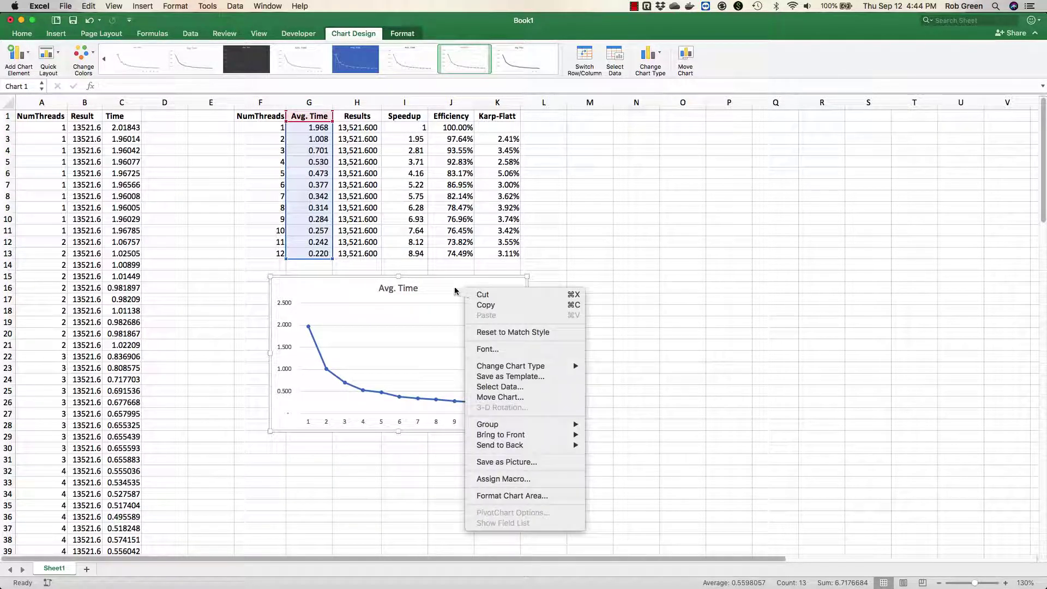
{"action": "key", "text": "Escape"}
Add the horizontal axis title 'NumThreads' to the chart
{"action": "left_click", "coordinate": [17, 53]}
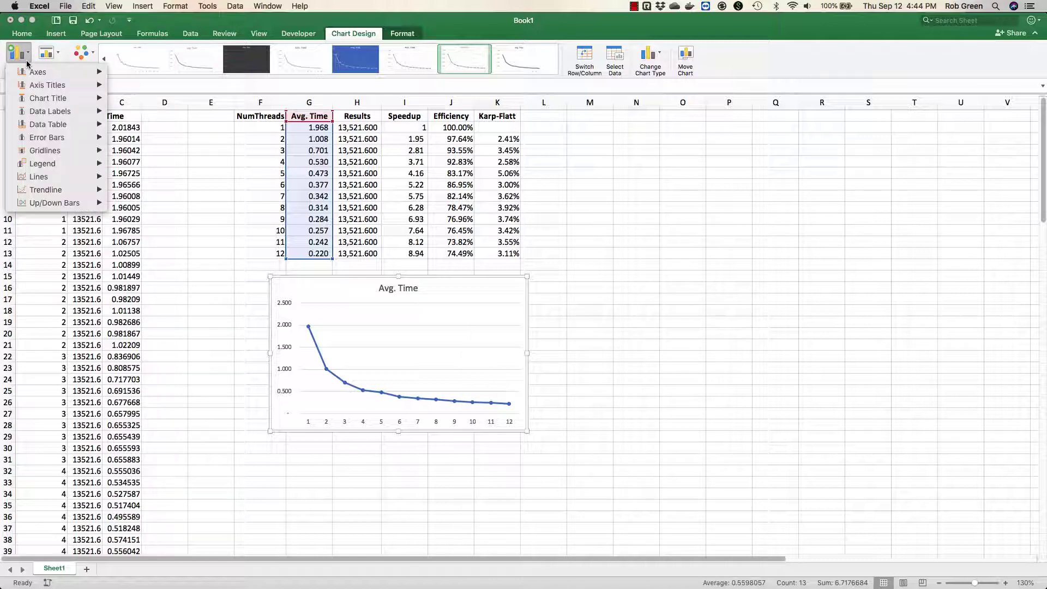
{"action": "mouse_move", "coordinate": [43, 85]}
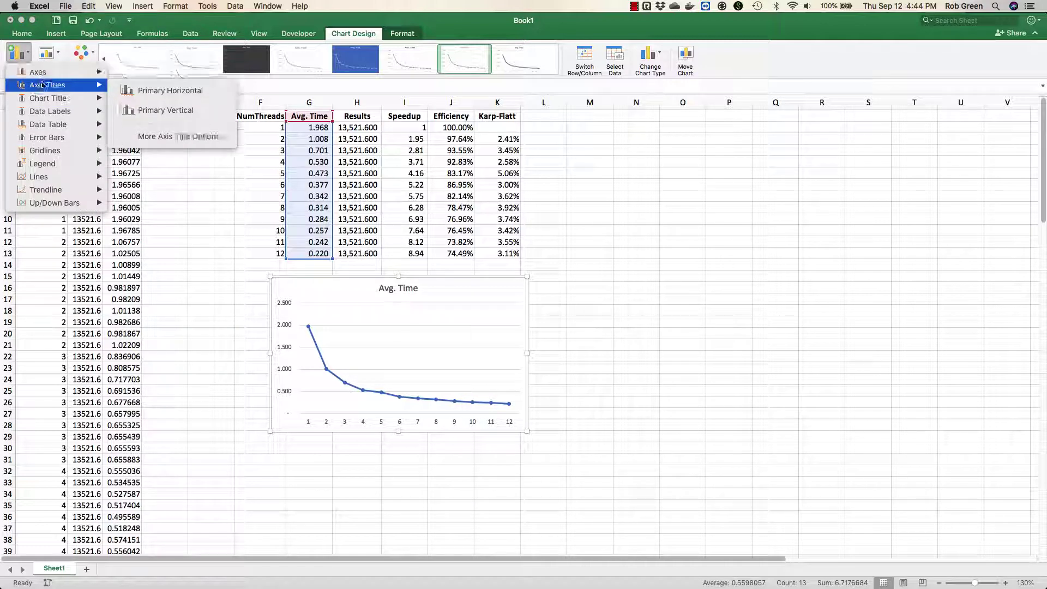
{"action": "left_click", "coordinate": [169, 91]}
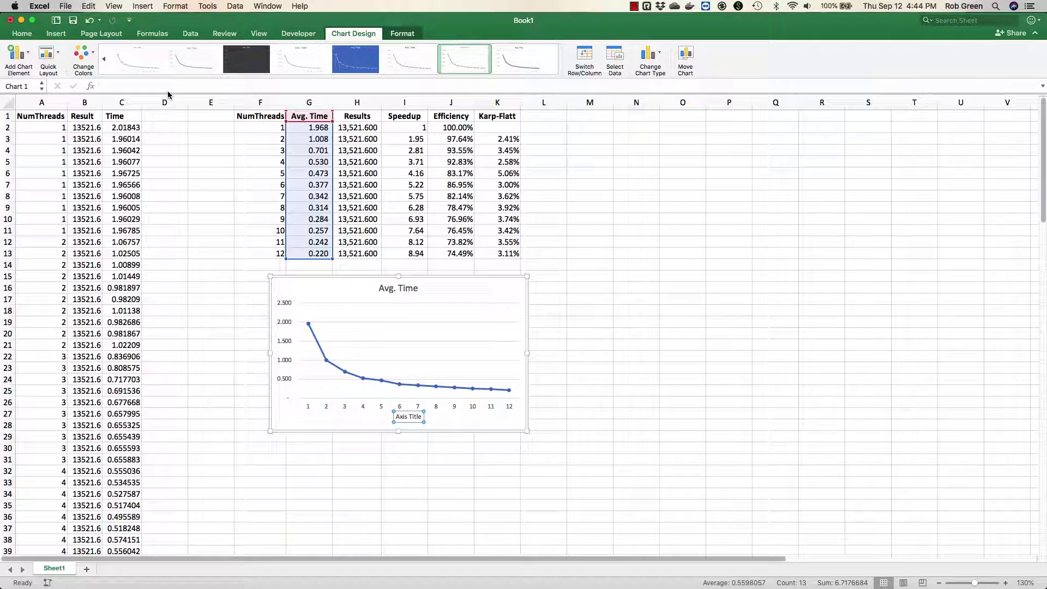
{"action": "type", "text": "NumThread"}
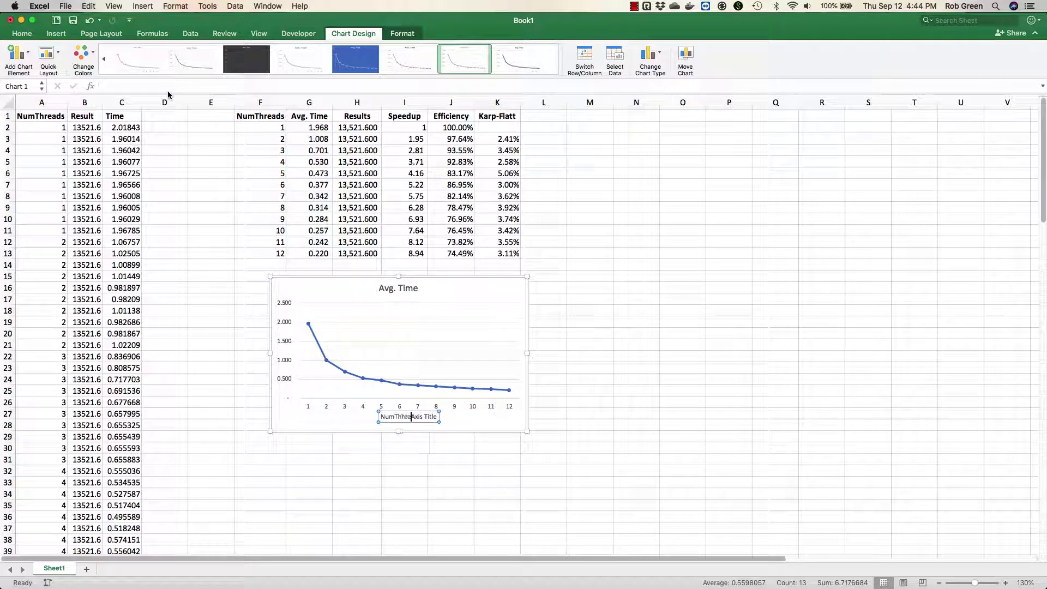
{"action": "type", "text": "s"}
{"action": "key", "text": "shift+End"}
{"action": "key", "text": "Delete"}
{"action": "key", "text": "Return"}
{"action": "key", "text": "BackSpace"}
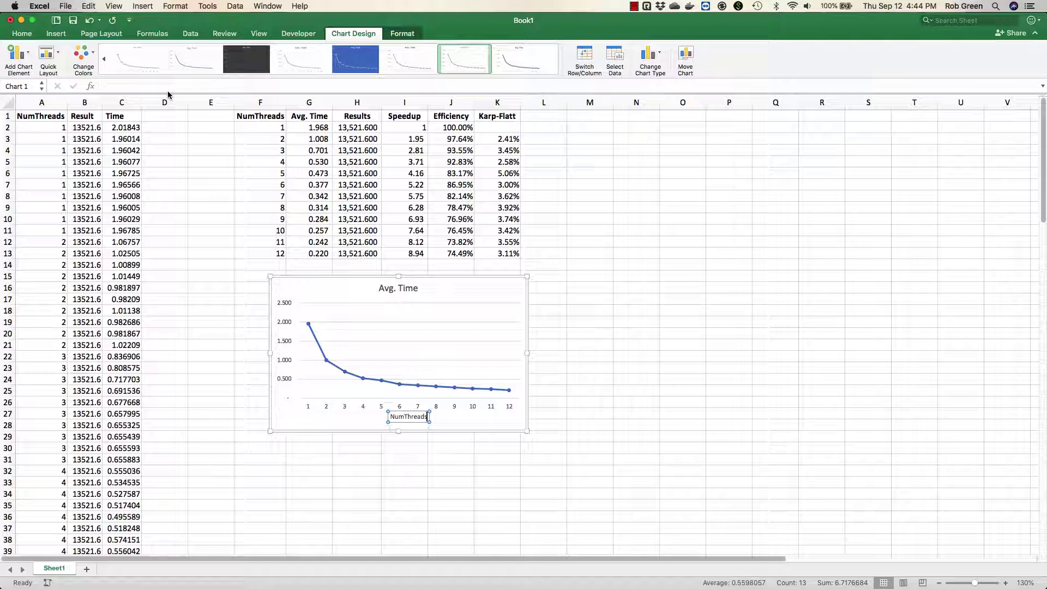
{"action": "left_click", "coordinate": [278, 422]}
Add the vertical axis title 'Avg. Time' to the chart
{"action": "left_click", "coordinate": [17, 53]}
{"action": "mouse_move", "coordinate": [44, 85]}
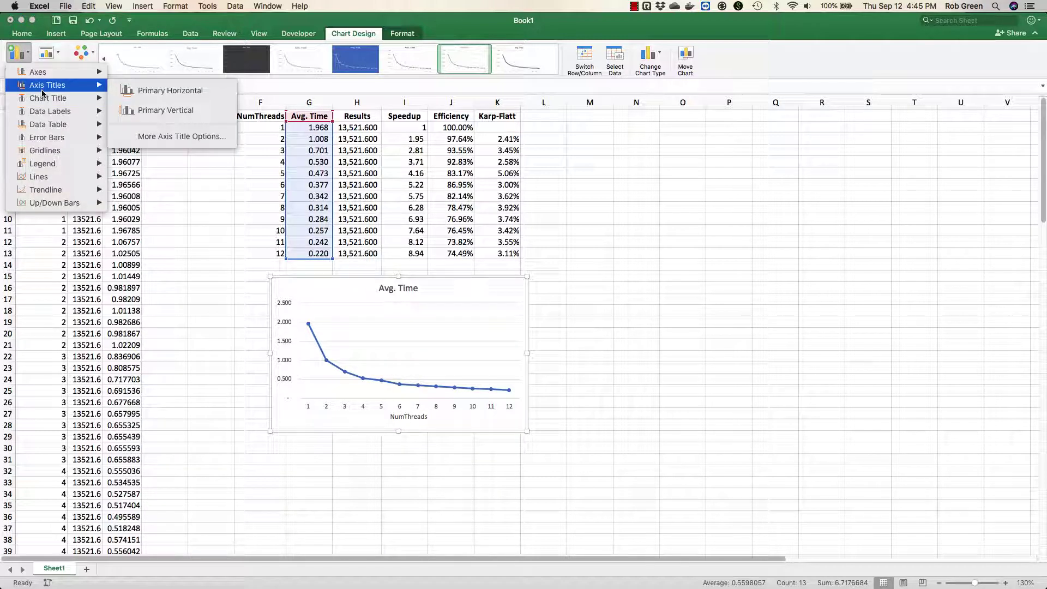
{"action": "left_click", "coordinate": [174, 110]}
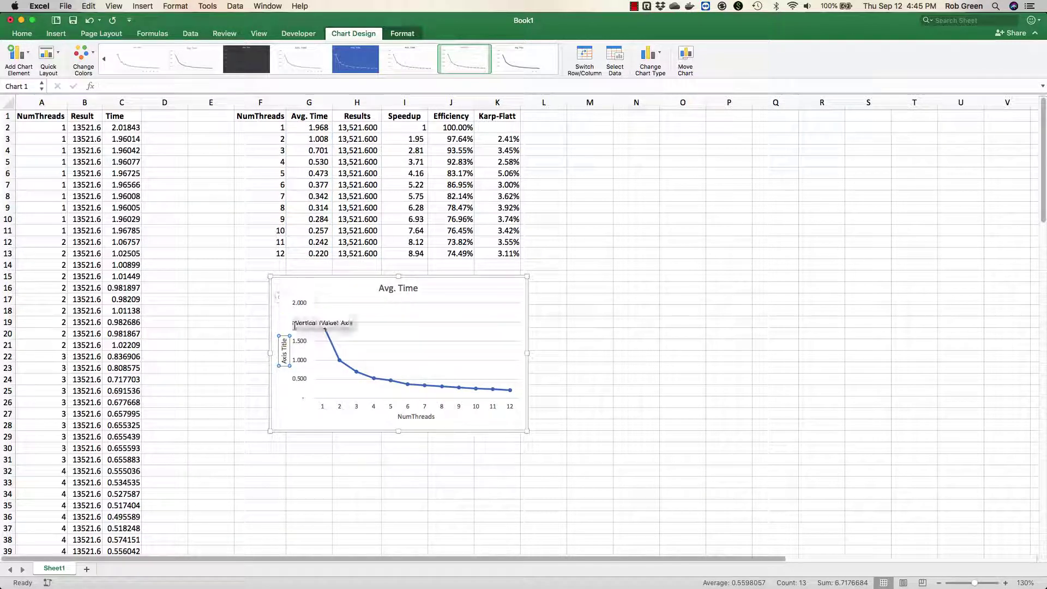
{"action": "triple_click", "coordinate": [284, 353]}
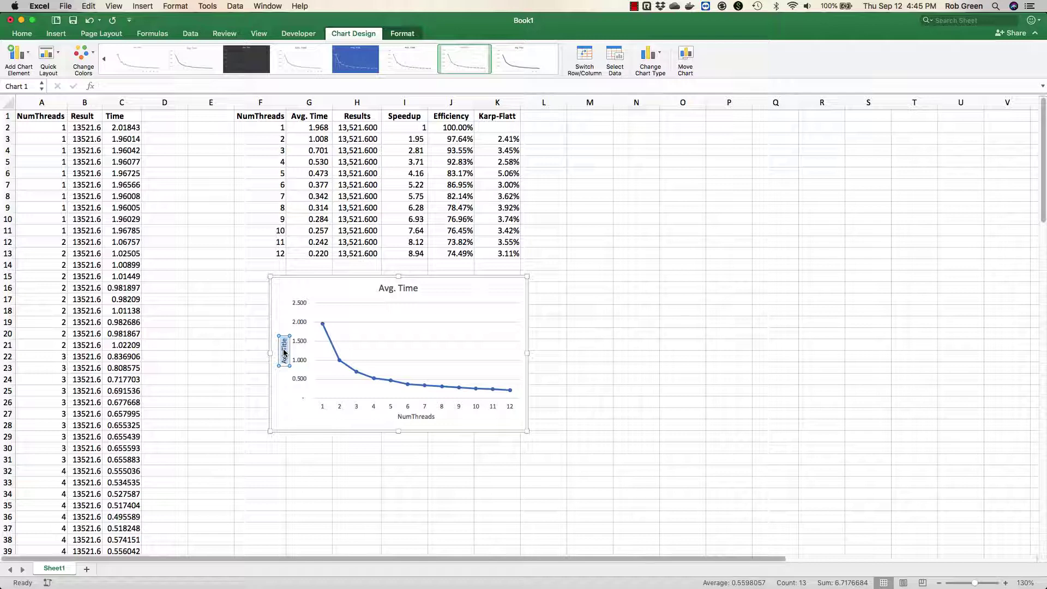
{"action": "type", "text": "Avg. Time"}
{"action": "left_click", "coordinate": [243, 333]}
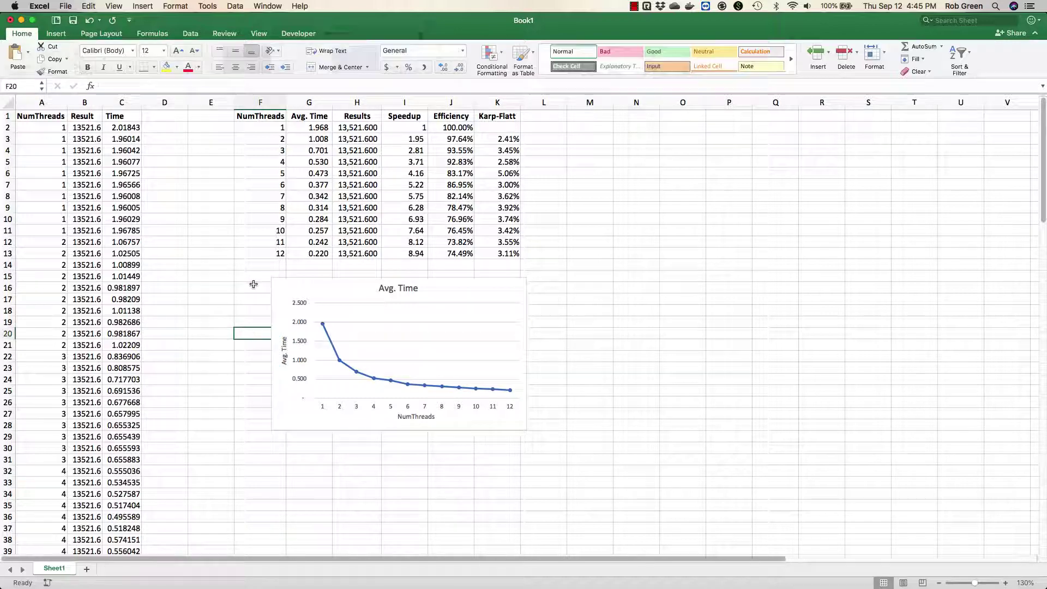
{"action": "left_click", "coordinate": [252, 286]}
Position the Avg. Time chart under the table and paste a copy beside it
{"action": "left_click_drag", "start_coordinate": [457, 297], "coordinate": [395, 265]}
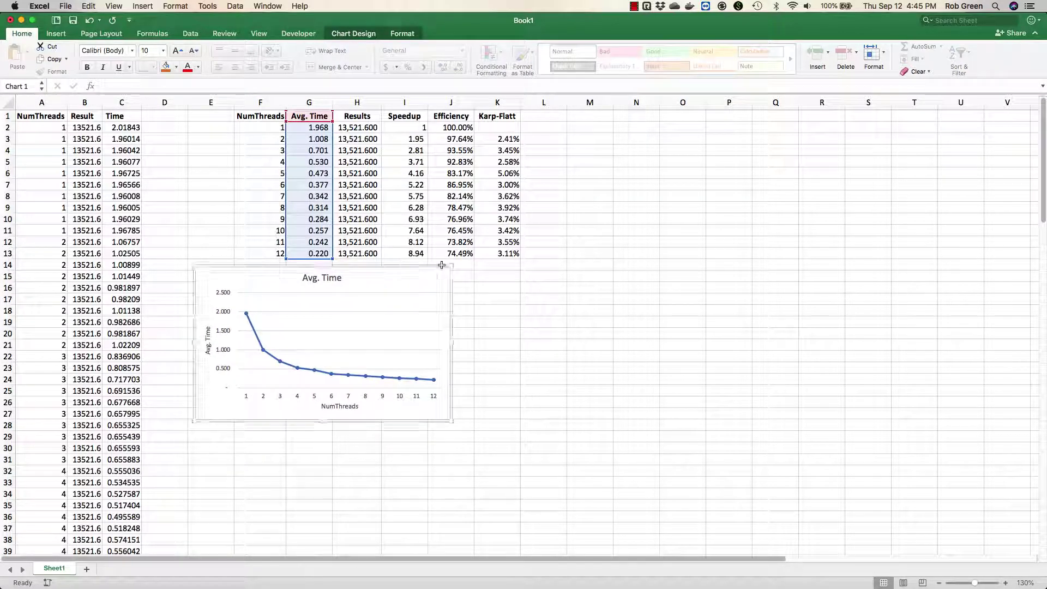
{"action": "left_click", "coordinate": [497, 276]}
{"action": "left_click", "coordinate": [416, 272]}
{"action": "key", "text": "super+c"}
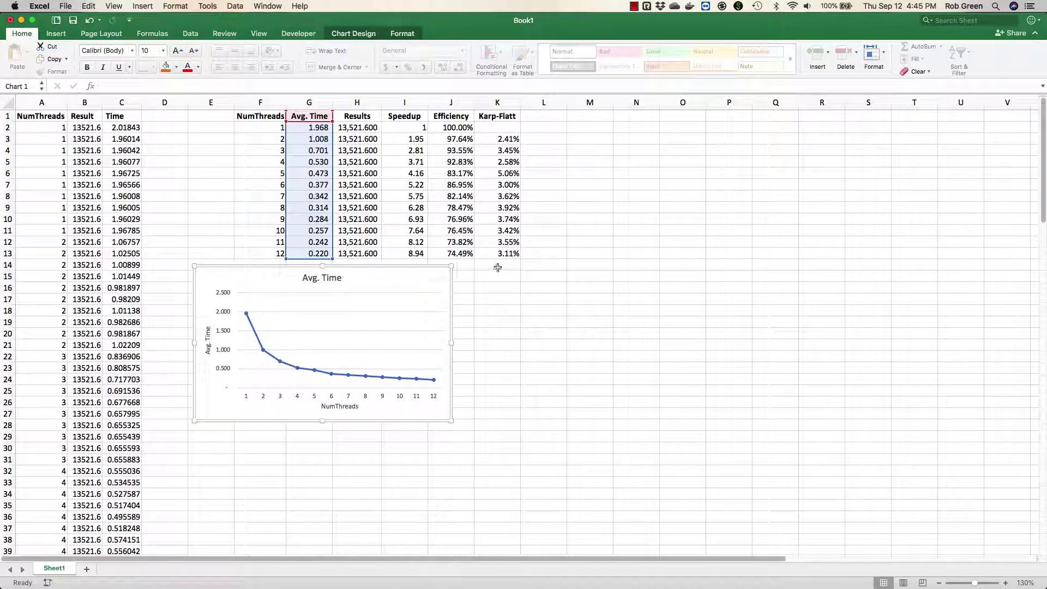
{"action": "left_click", "coordinate": [498, 274]}
{"action": "key", "text": "super+v"}
{"action": "left_click_drag", "start_coordinate": [500, 274], "coordinate": [452, 275]}
Change the copied chart's data range to the Speedup column, Sheet1!$I$1:$I$13
{"action": "double_click", "coordinate": [608, 282]}
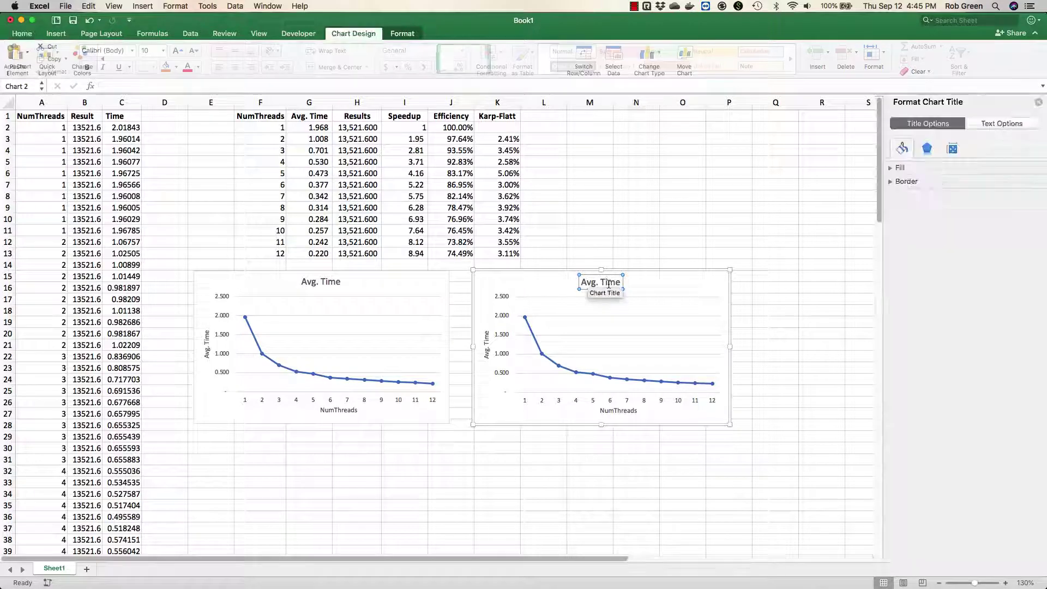
{"action": "right_click", "coordinate": [654, 286]}
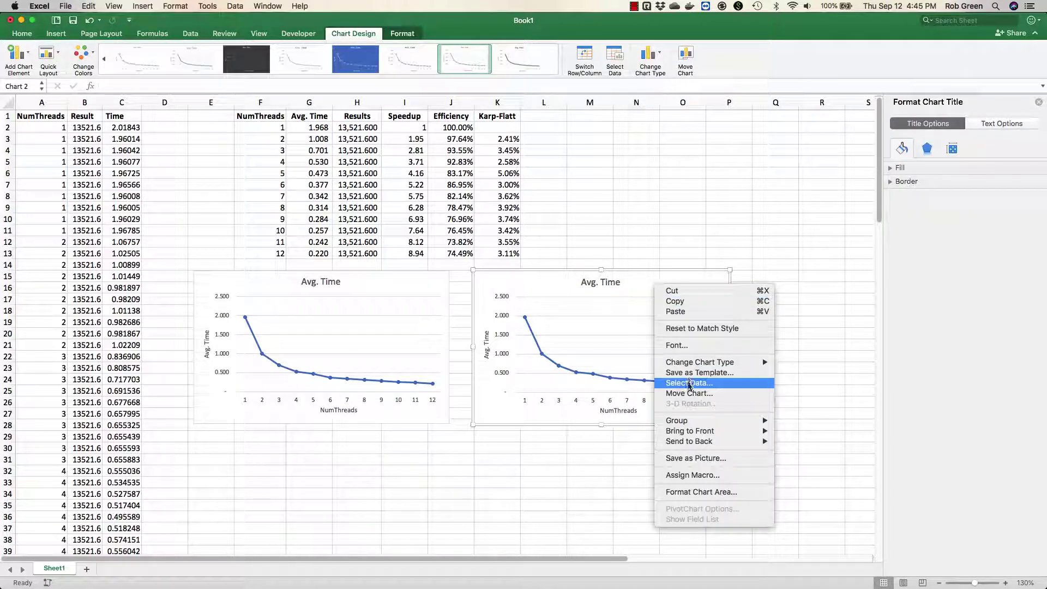
{"action": "left_click", "coordinate": [684, 380]}
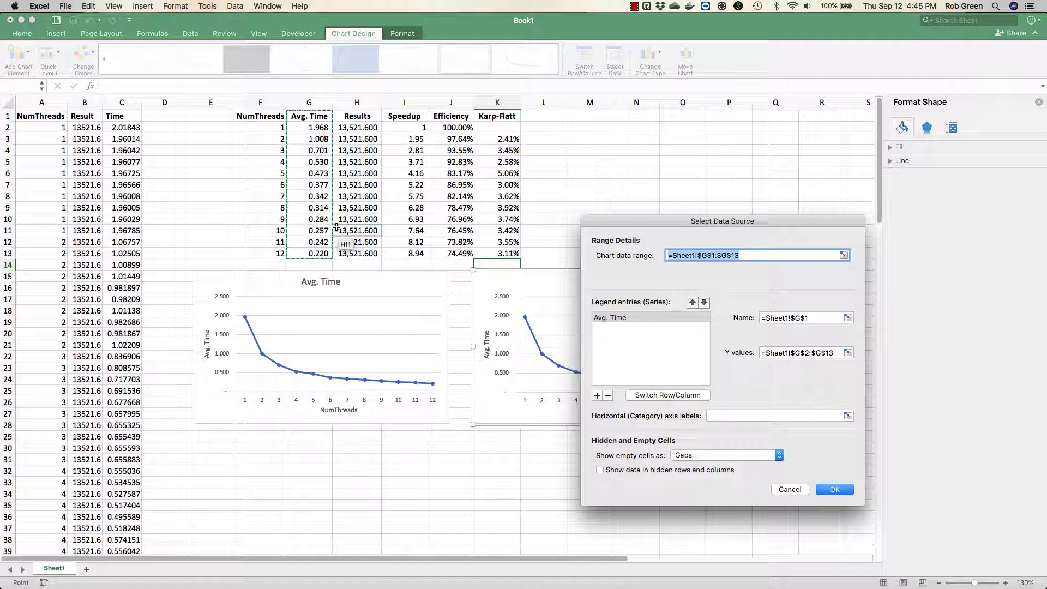
{"action": "key", "text": "BackSpace"}
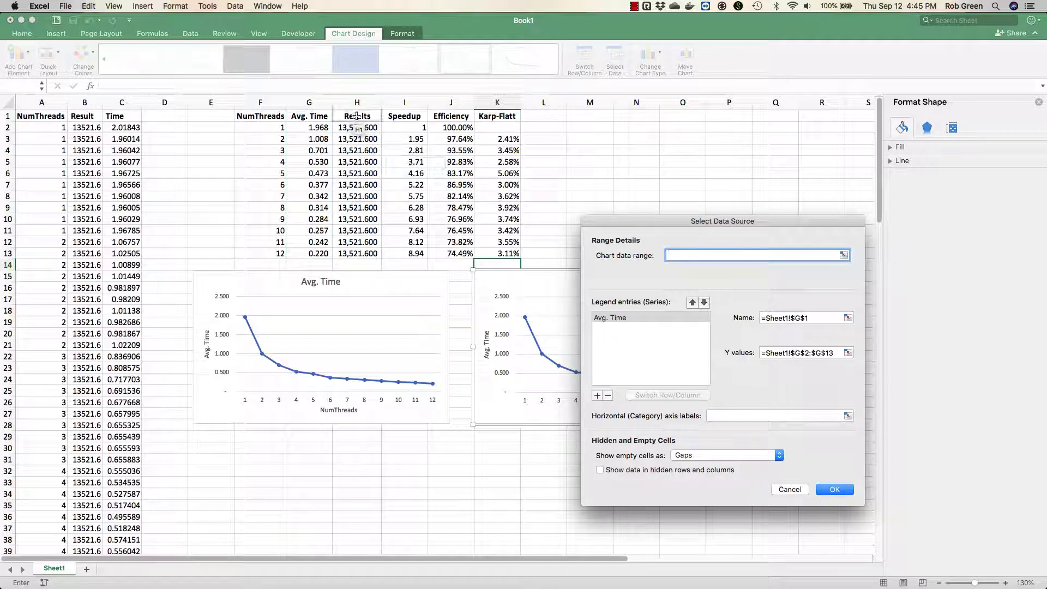
{"action": "left_click", "coordinate": [405, 117]}
{"action": "left_click_drag", "start_coordinate": [405, 117], "coordinate": [423, 254]}
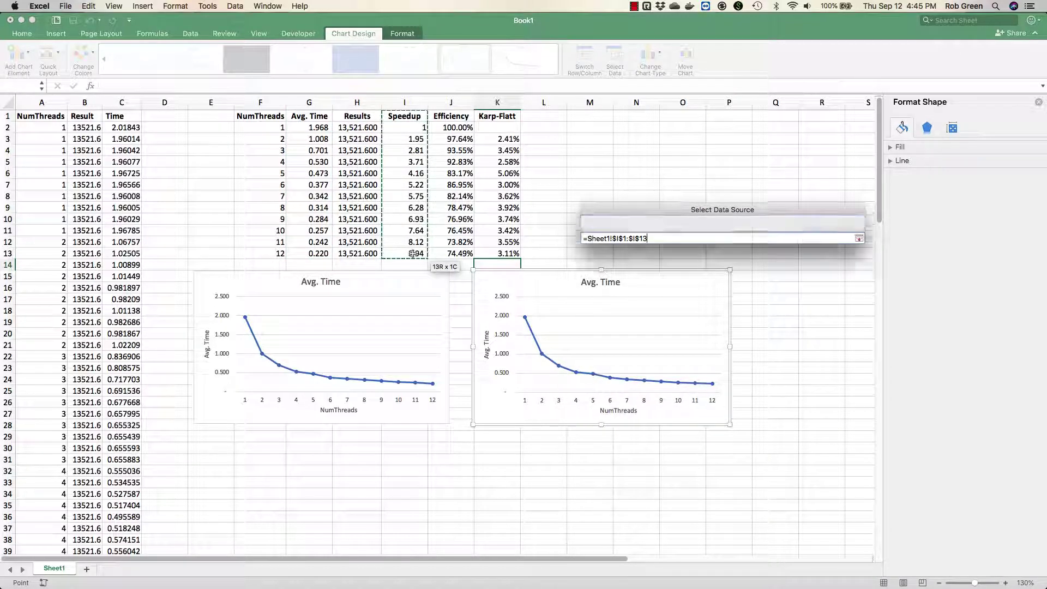
{"action": "left_click", "coordinate": [834, 490]}
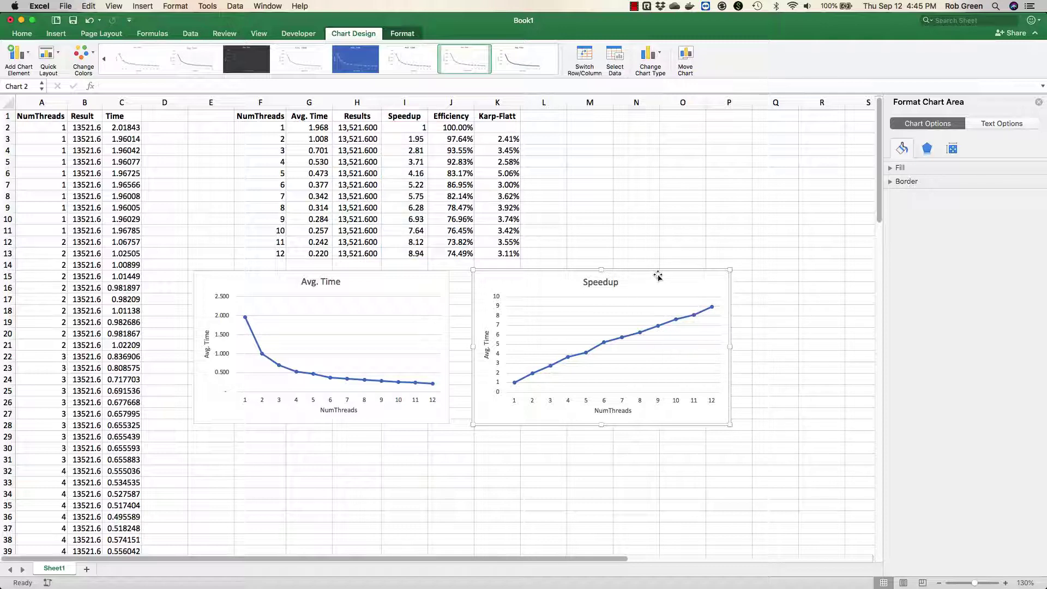
Paste a chart copy at E29 and point its data at the Efficiency column J
{"action": "left_click", "coordinate": [206, 437]}
{"action": "key", "text": "cmd+v"}
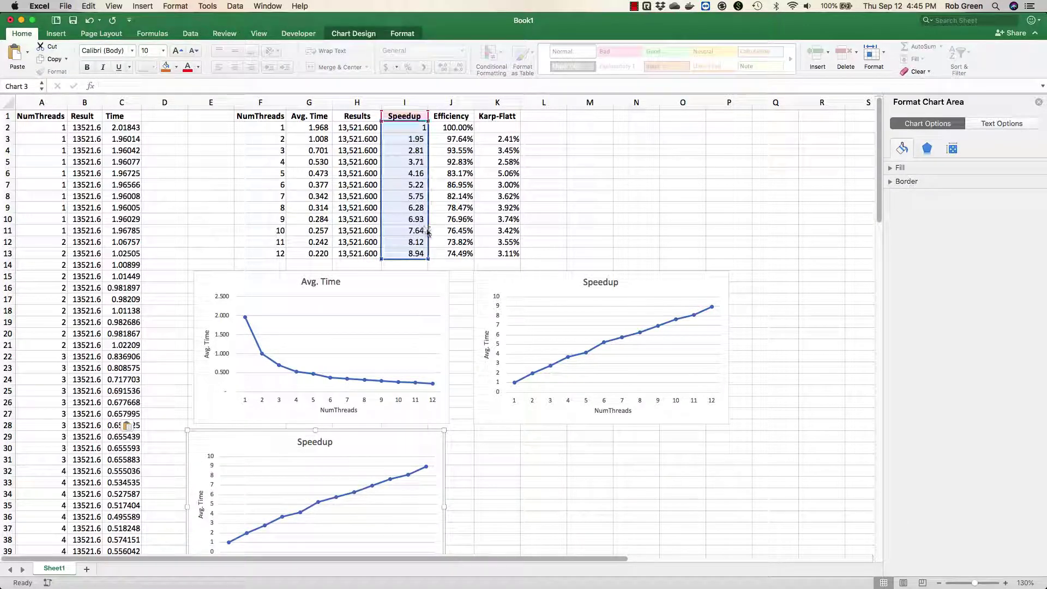
{"action": "left_click_drag", "start_coordinate": [424, 229], "coordinate": [456, 233]}
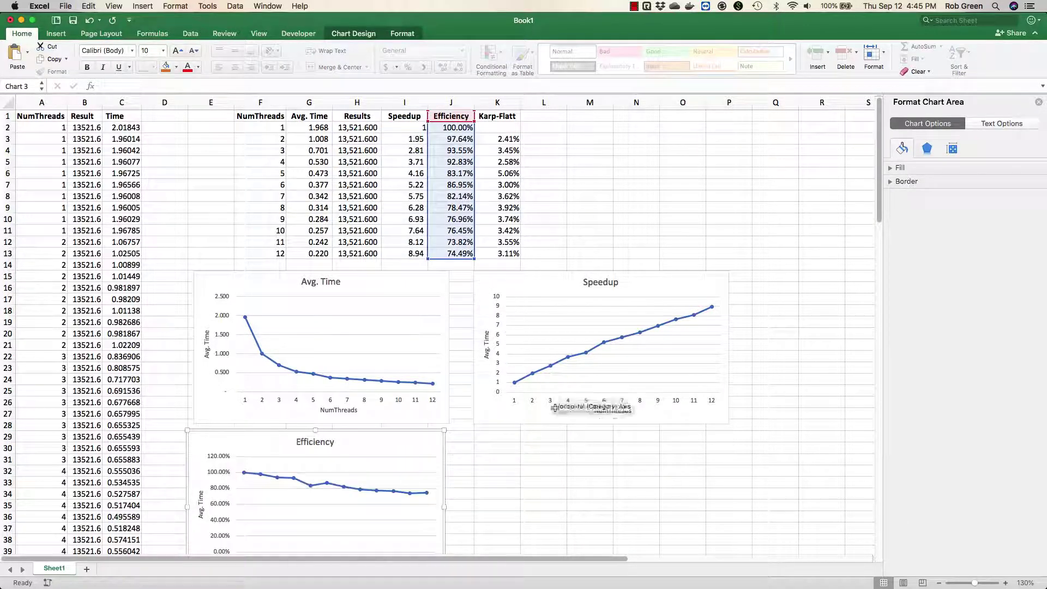
{"action": "left_click", "coordinate": [540, 493]}
Copy the Efficiency chart beside it and switch its data to the Karp-Flatt column K
{"action": "left_click", "coordinate": [440, 461]}
{"action": "key", "text": "super+c"}
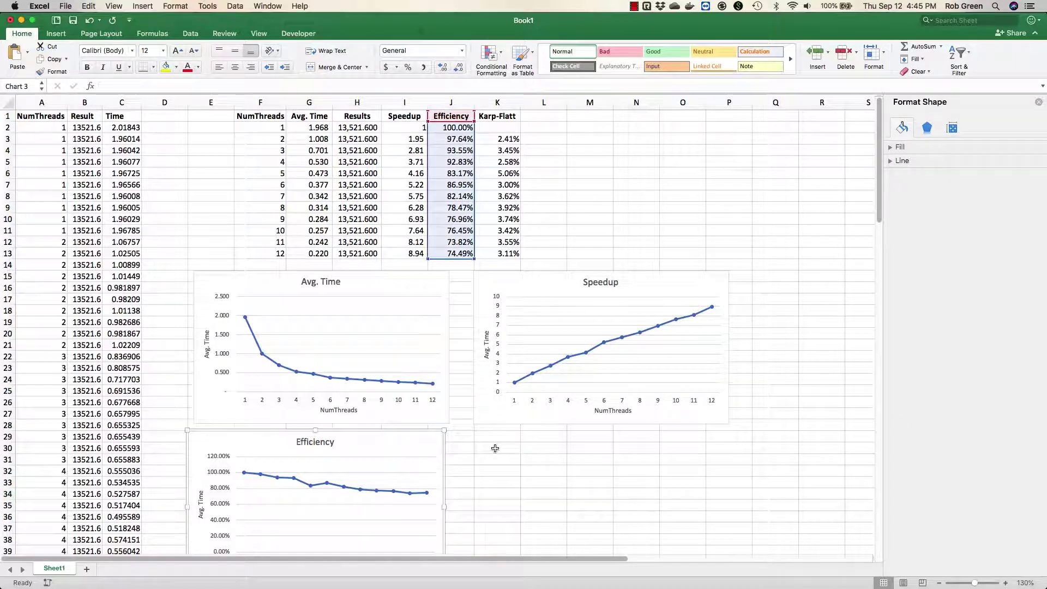
{"action": "left_click", "coordinate": [480, 445]}
{"action": "key", "text": "super+v"}
{"action": "mouse_move", "coordinate": [488, 444]}
{"action": "left_mouse_down"}
{"action": "mouse_move", "coordinate": [521, 437]}
{"action": "mouse_move", "coordinate": [489, 434]}
{"action": "left_mouse_up"}
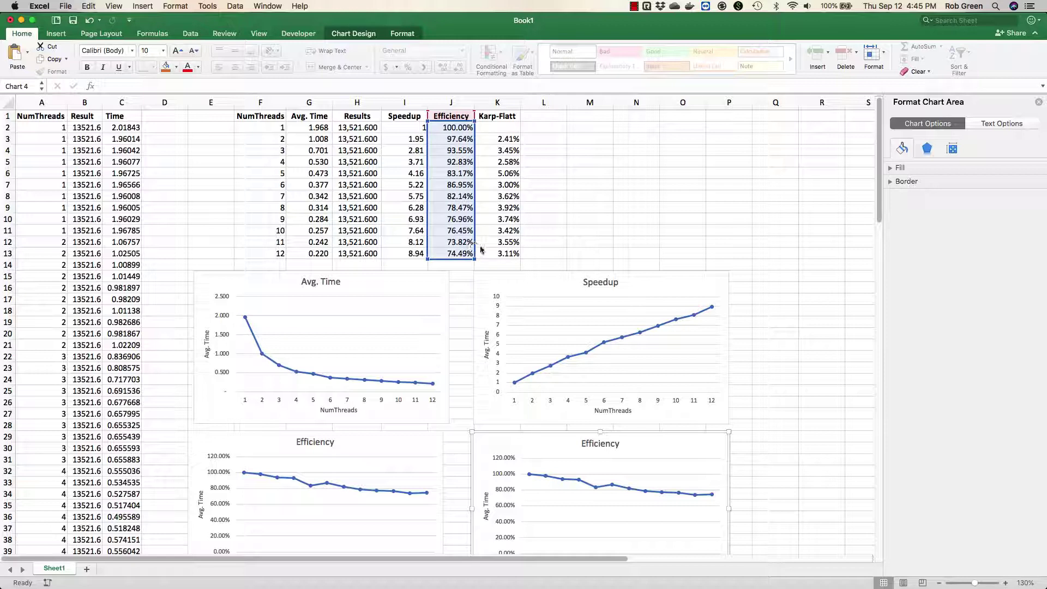
{"action": "left_click_drag", "start_coordinate": [481, 250], "coordinate": [528, 250]}
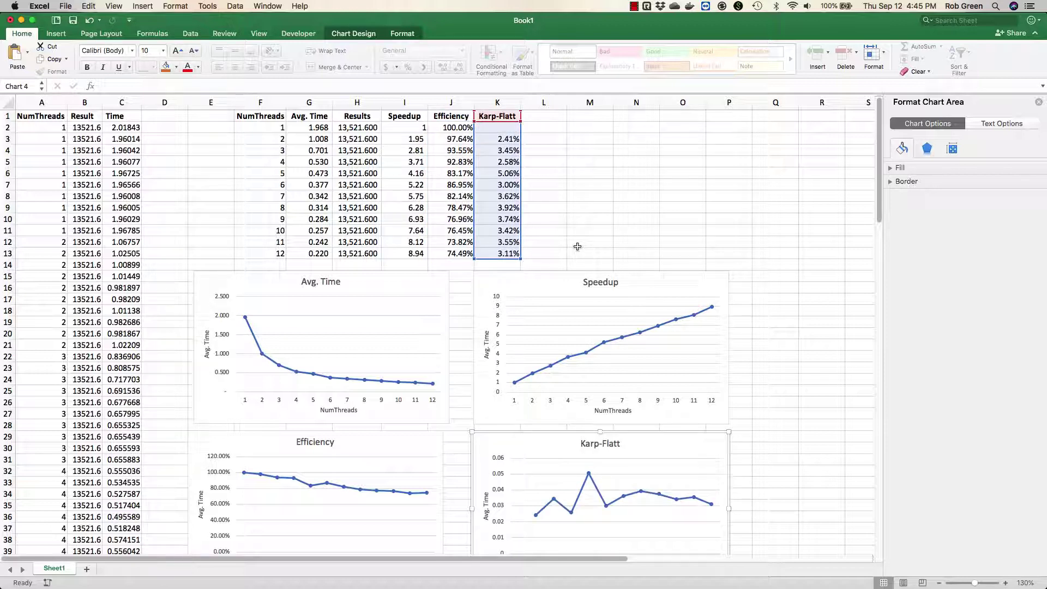
{"action": "left_click", "coordinate": [766, 332]}
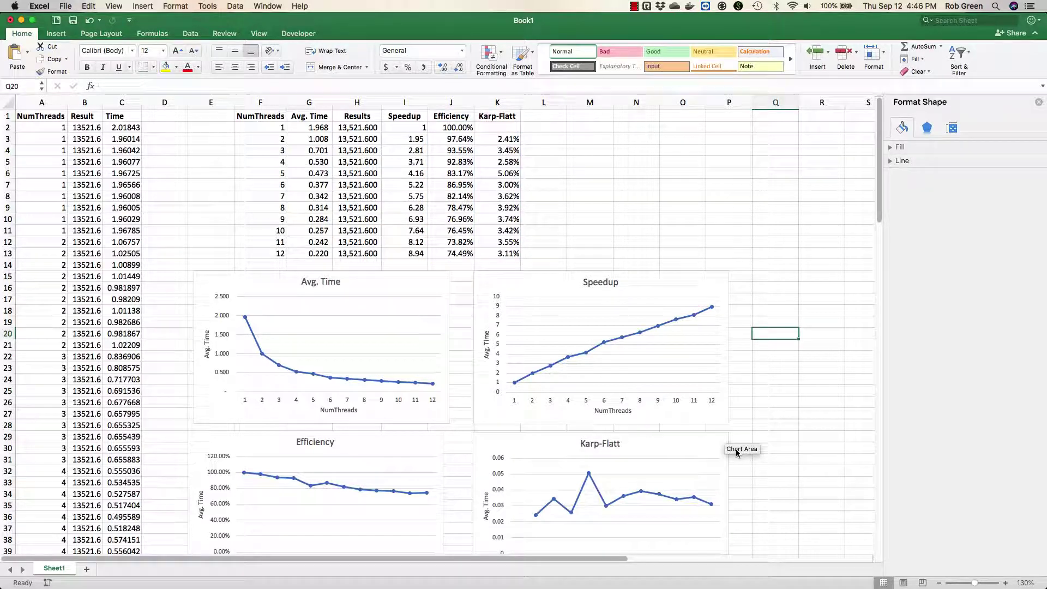
{"action": "left_click", "coordinate": [507, 175]}
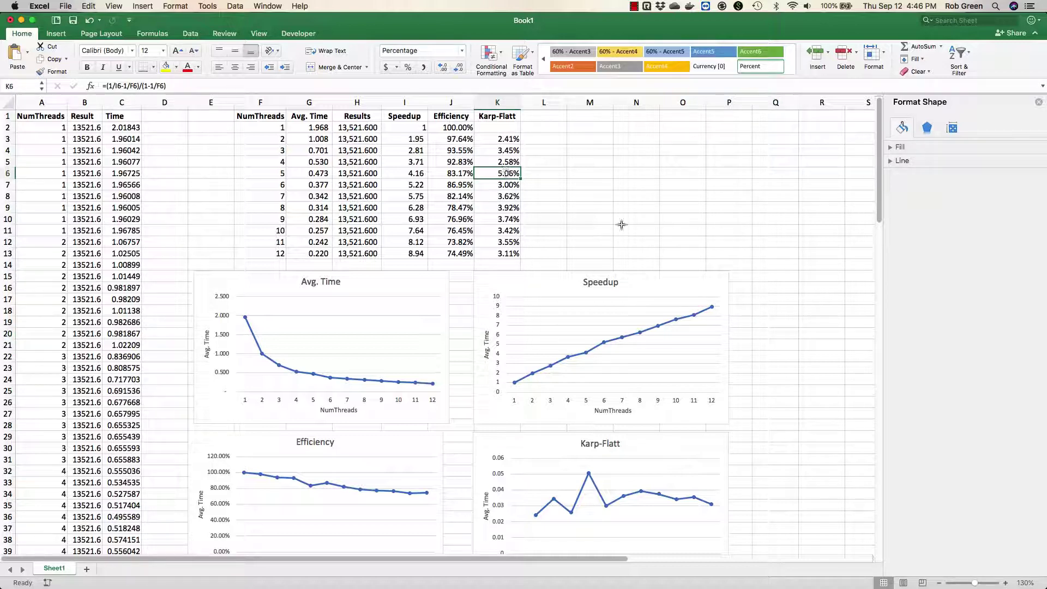